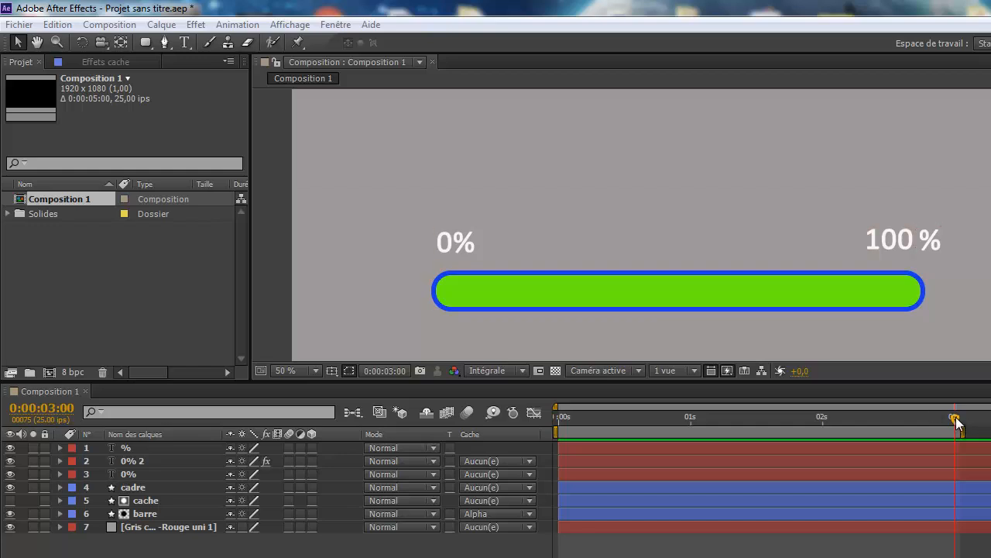
Preview the loading bar animation from the start of the composition, pausing and resuming playback.
key("Home")
key("space")
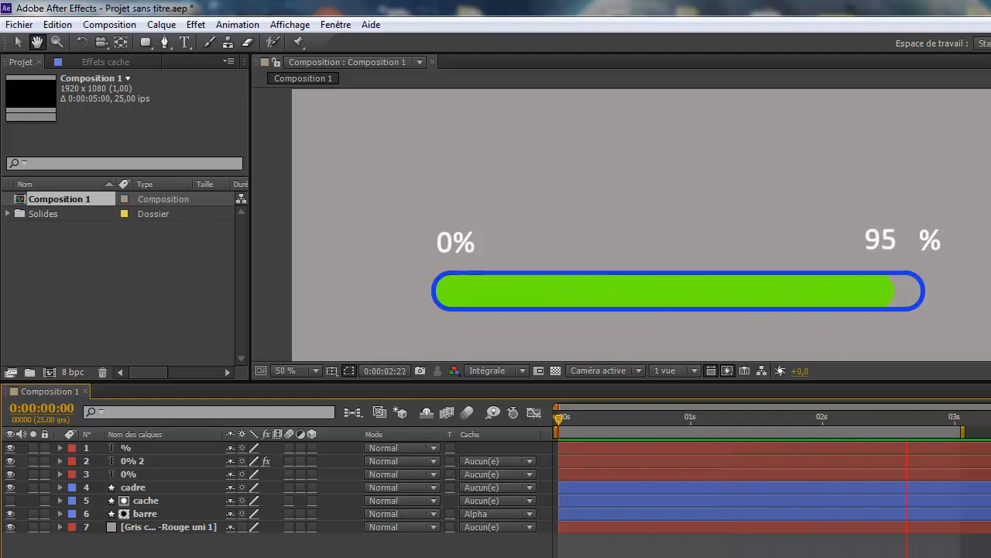
key("space")
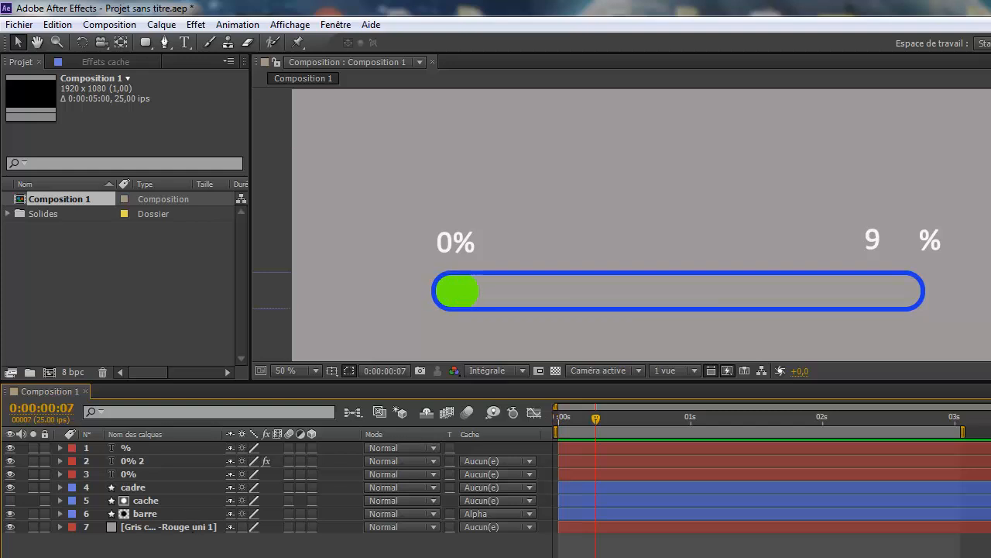
key("space")
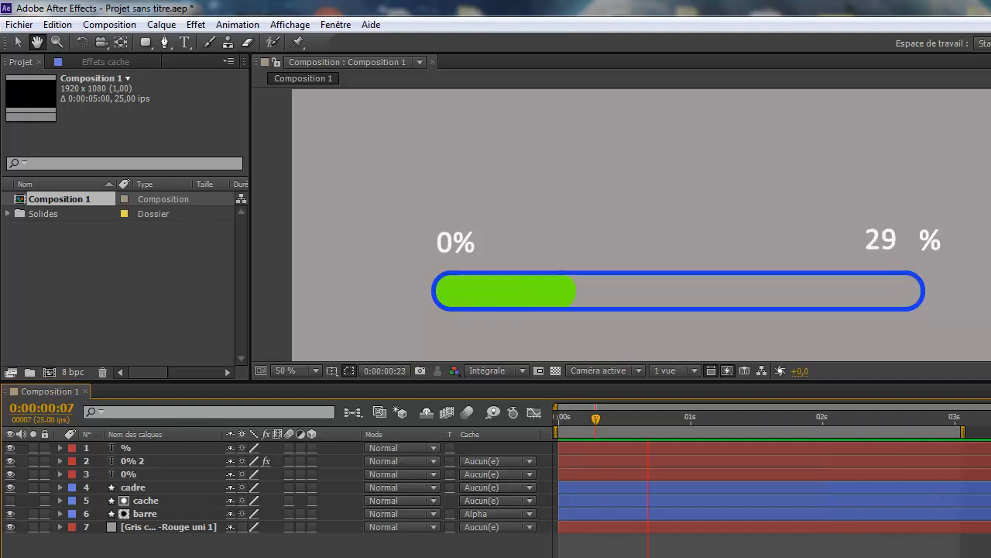
key("space")
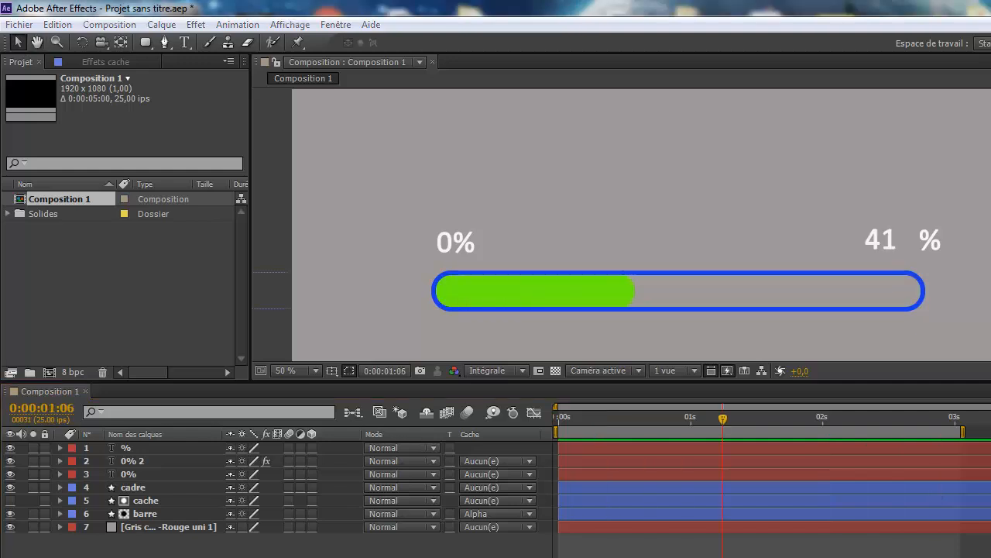
Close the current project without saving its changes.
left_click(20, 24)
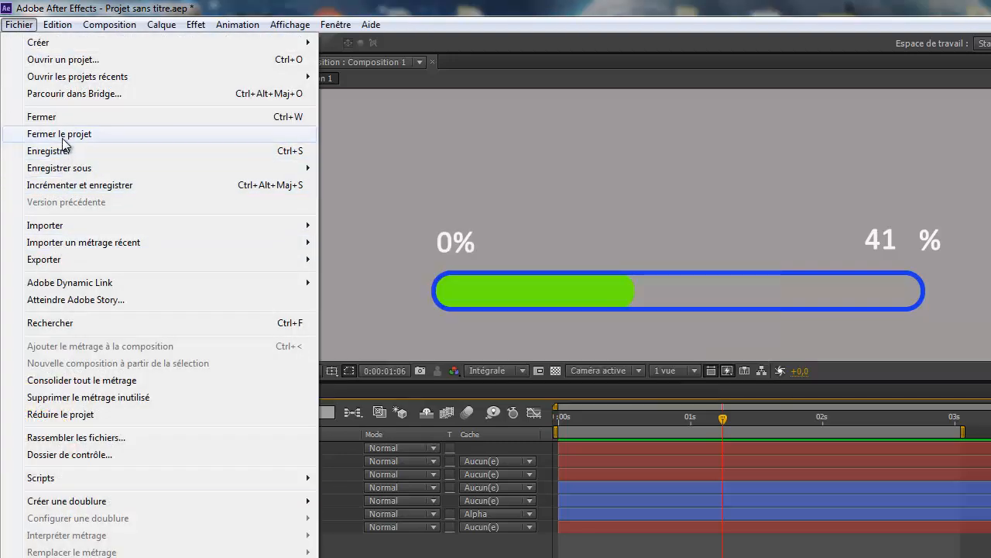
left_click(124, 133)
left_click(670, 359)
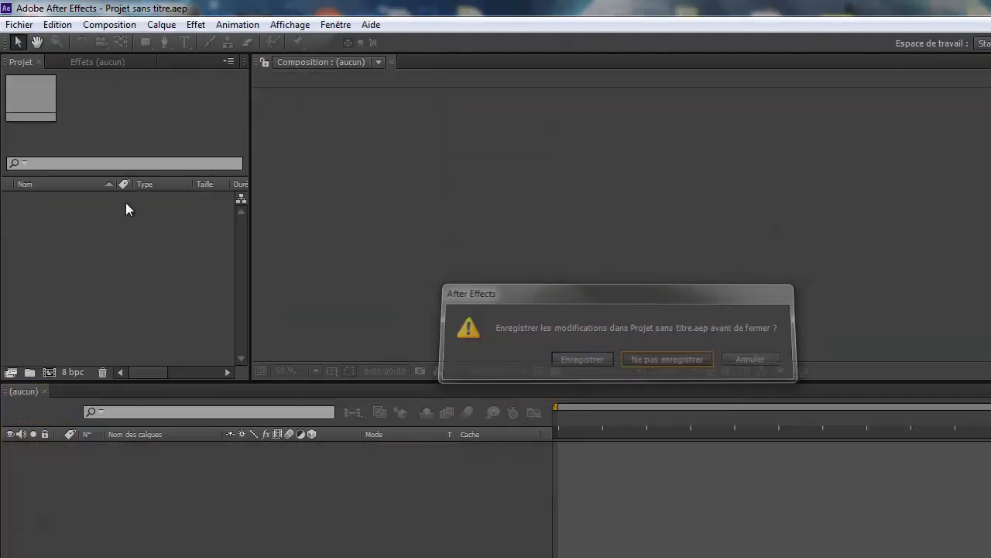
Create a new composition with the HDTV 1080 25 preset and a duration of 0:00:04:00.
left_click(110, 24)
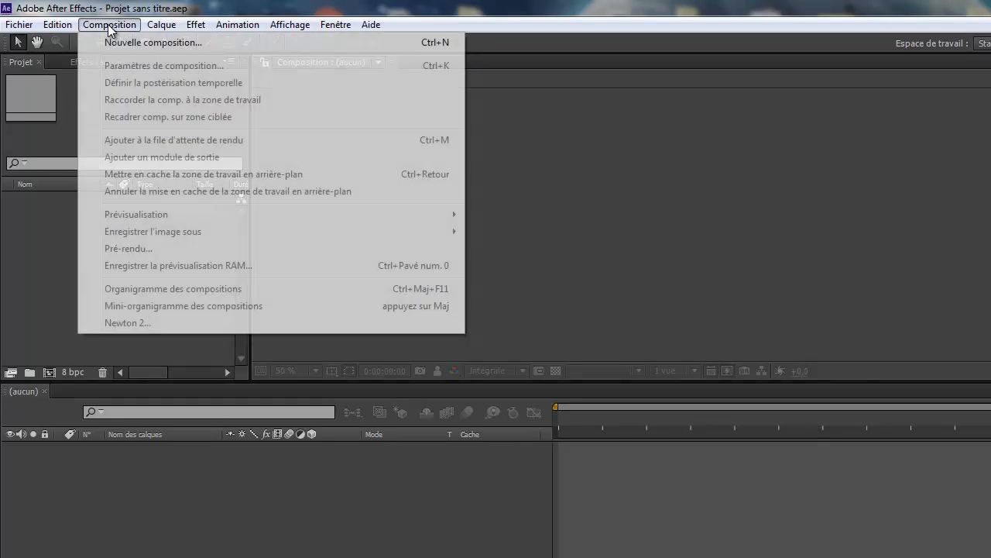
left_click(128, 45)
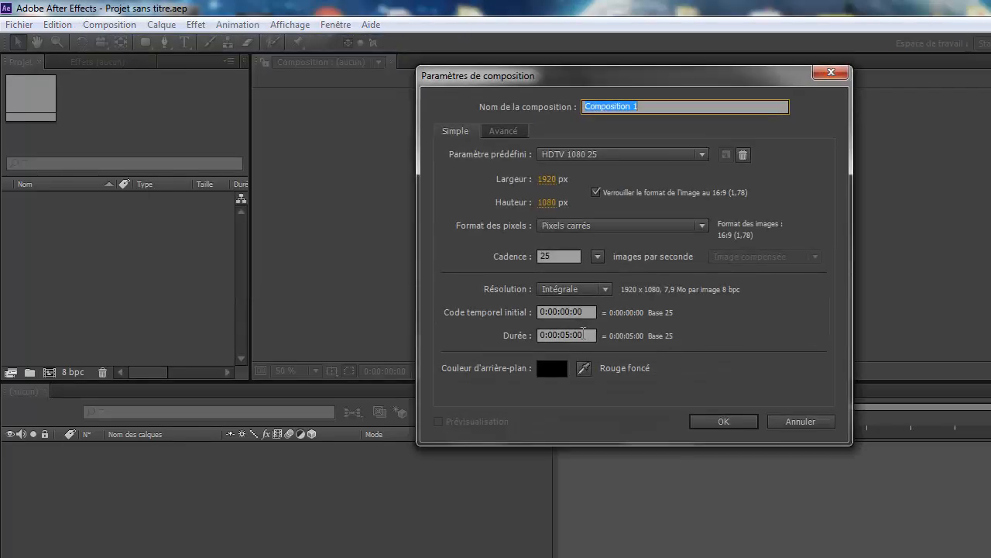
left_click(569, 333)
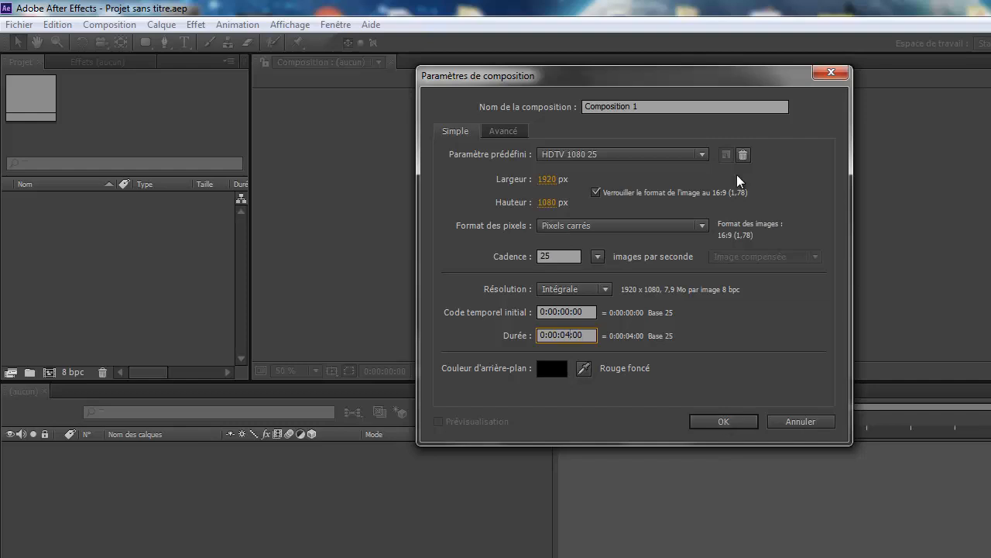
left_click(725, 425)
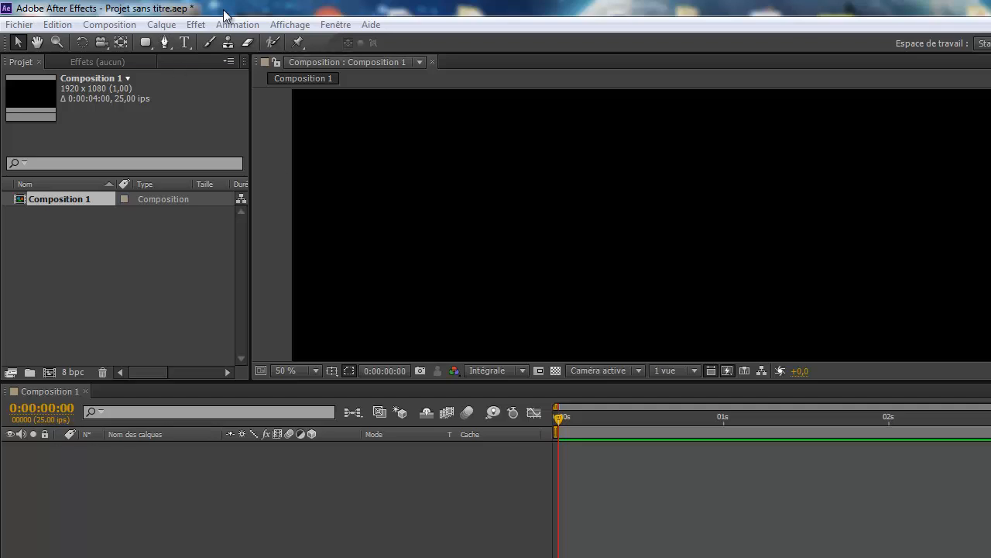
Add a light grey 1920 × 1080 px solid layer as the background.
left_click(164, 25)
mouse_move(202, 43)
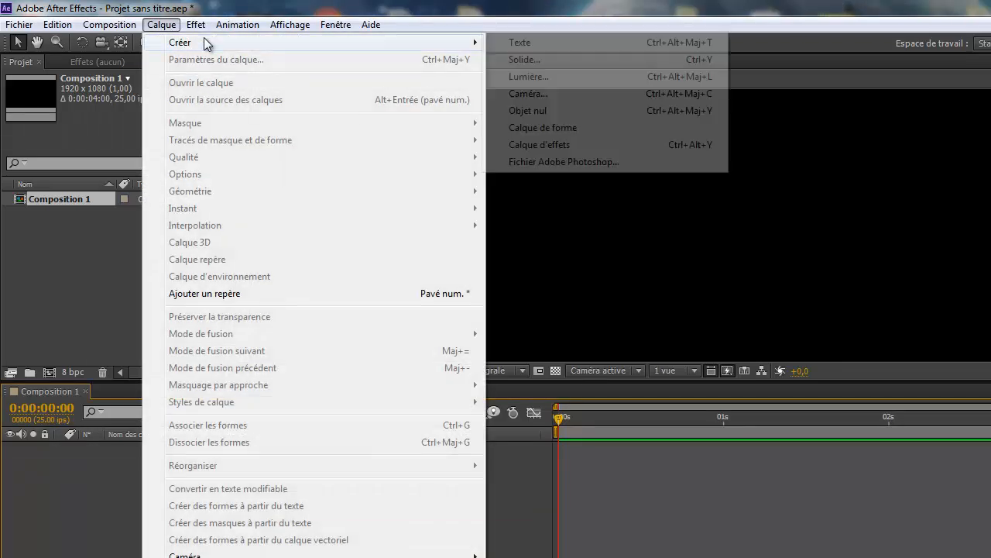
left_click(515, 65)
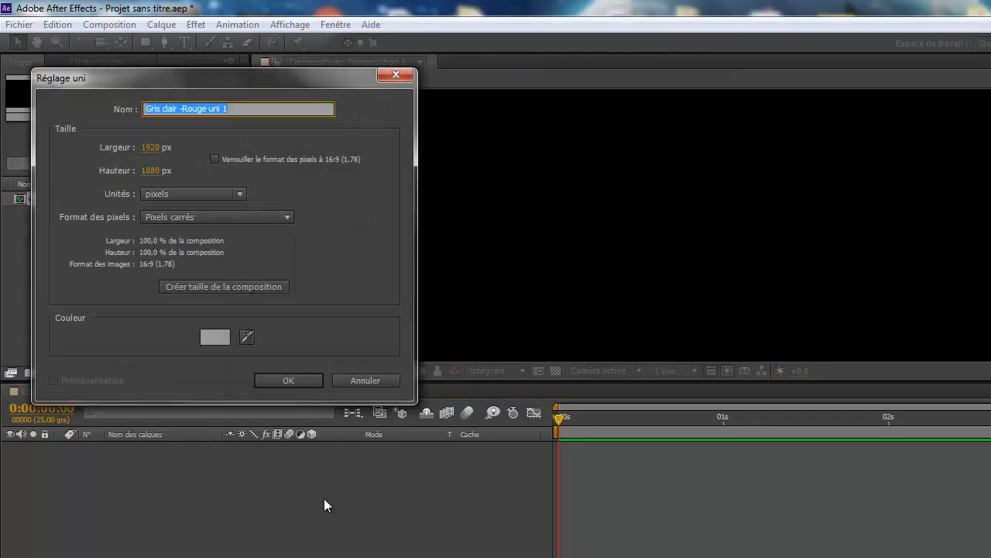
left_click(295, 379)
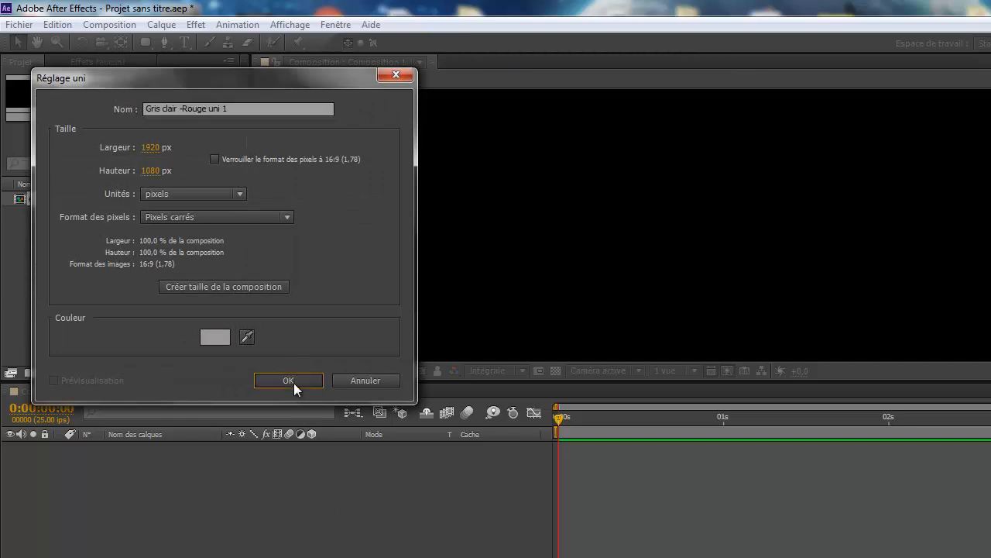
left_click(308, 504)
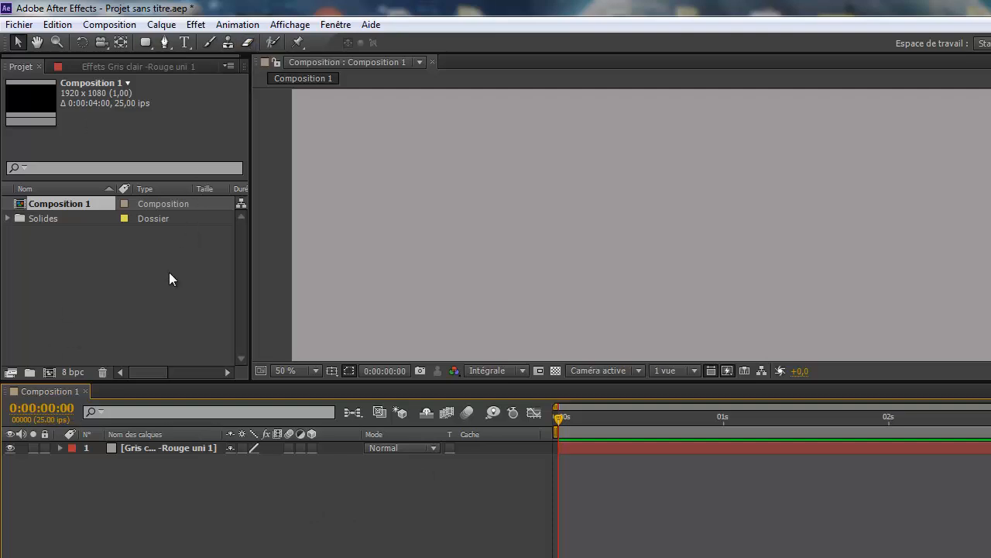
Activate the Rounded Rectangle tool and set its fill to none (Aucun).
left_click(149, 43)
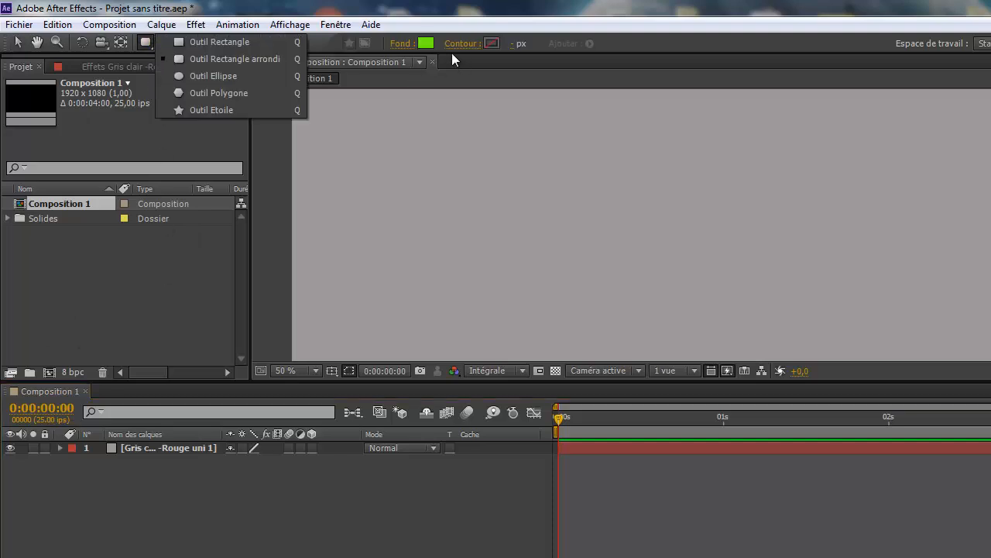
left_click(407, 42)
left_click(407, 43)
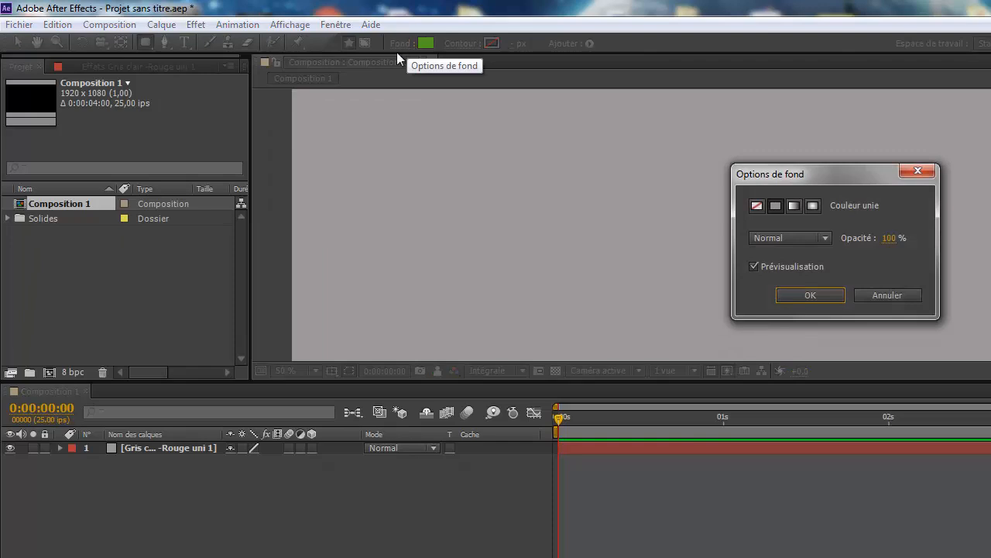
left_click(757, 206)
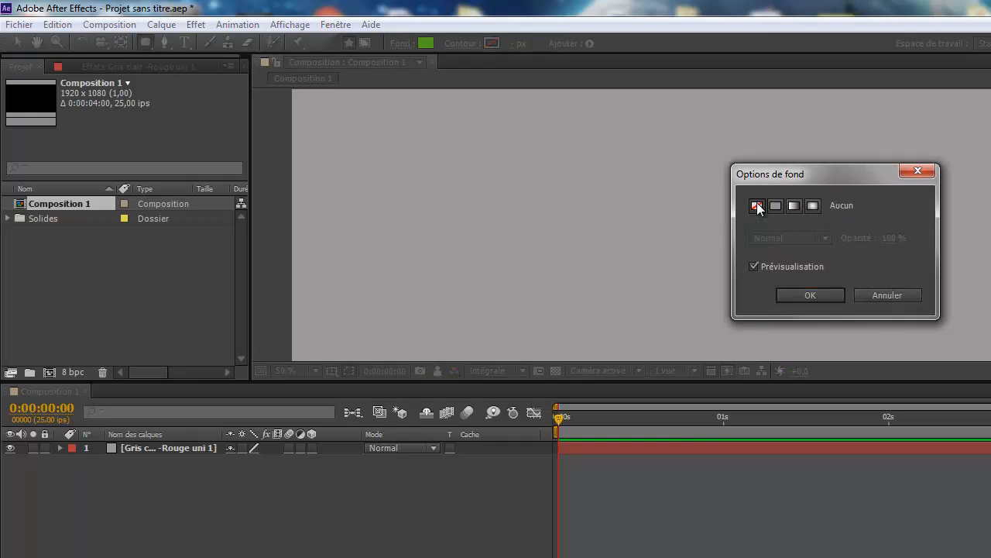
left_click(810, 295)
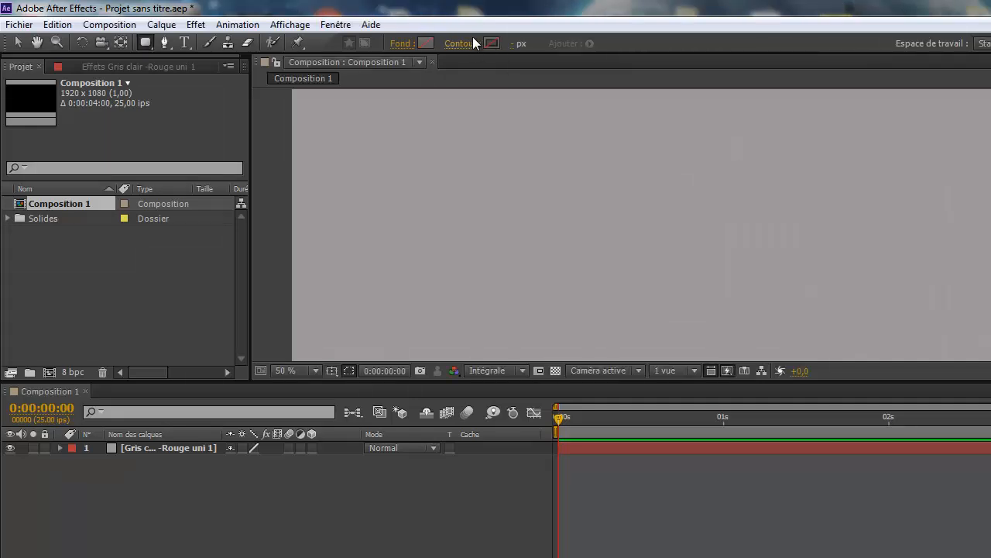
Set the shape stroke to a solid colour, using blue 193BE9.
left_click(473, 43)
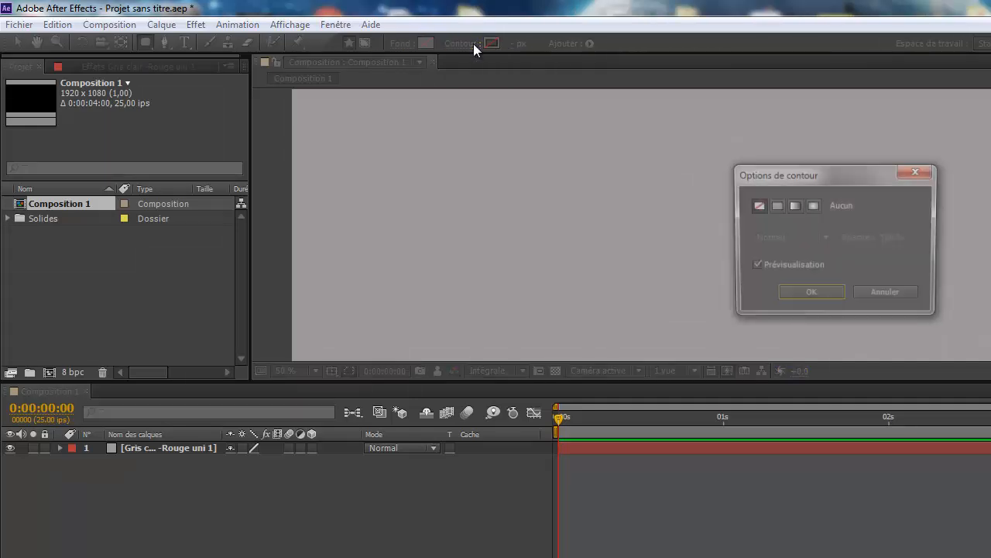
left_click(776, 205)
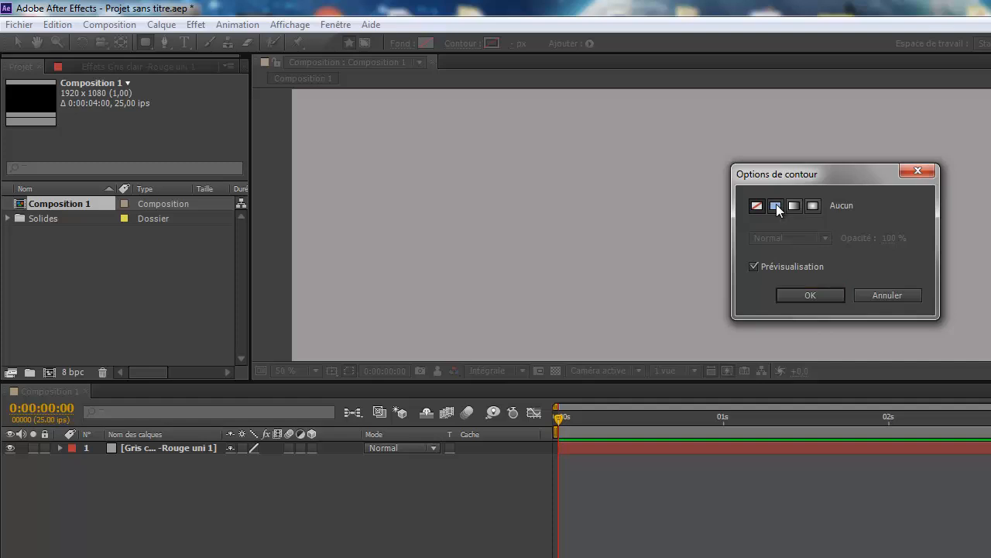
left_click(807, 296)
left_click(489, 43)
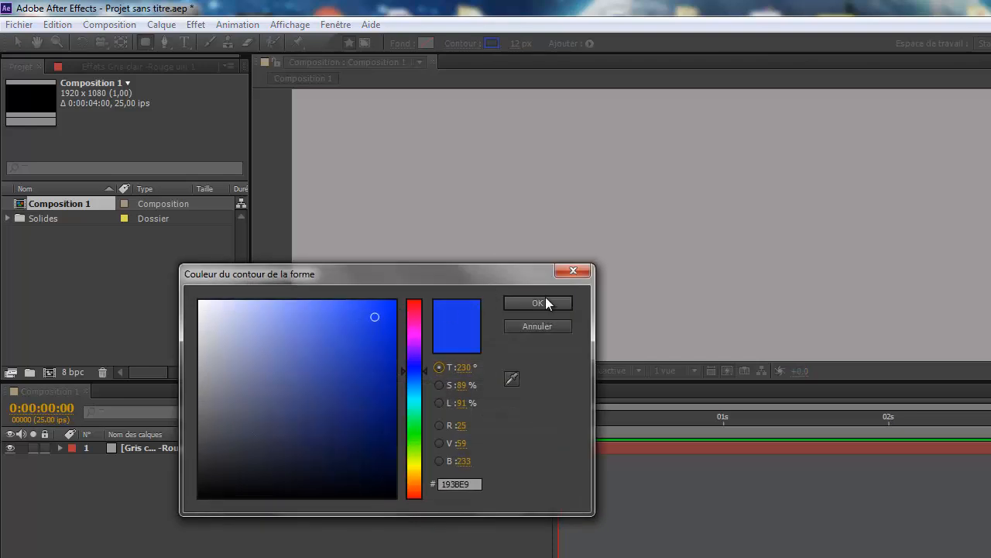
left_click(540, 303)
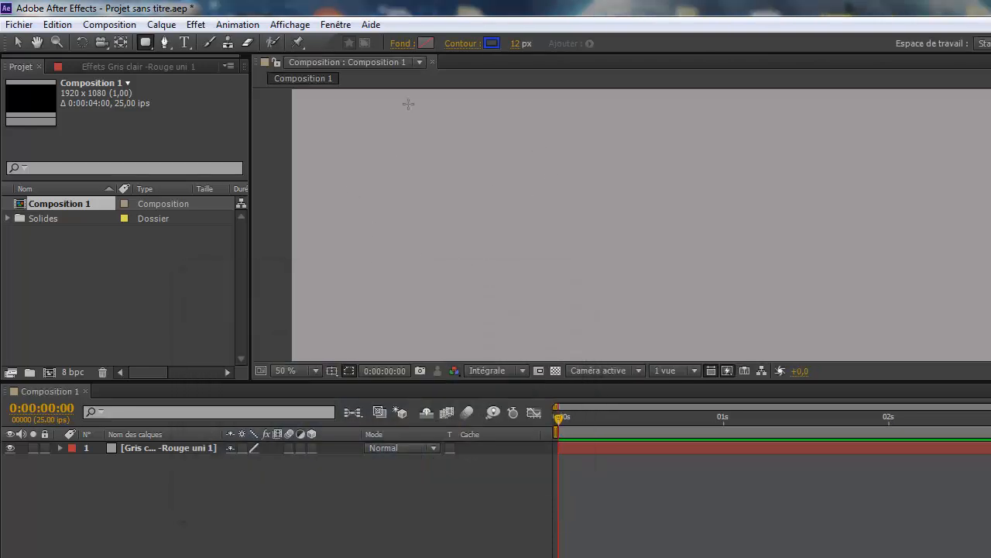
Draw a wide rounded rectangle about 1208 × 136 px, then unlink its size dimensions and reduce the height to 98.
left_click_drag(454, 268, 921, 217)
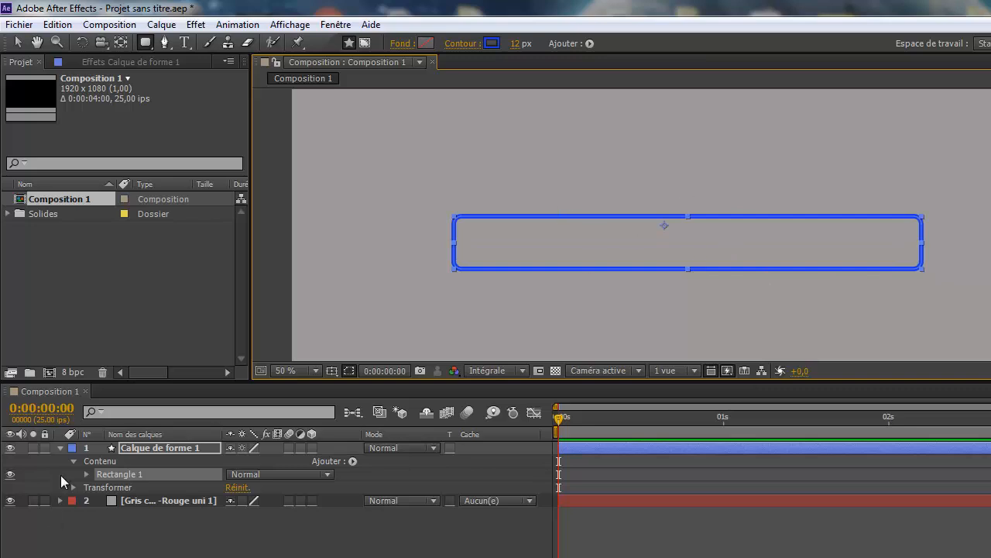
left_click(85, 474)
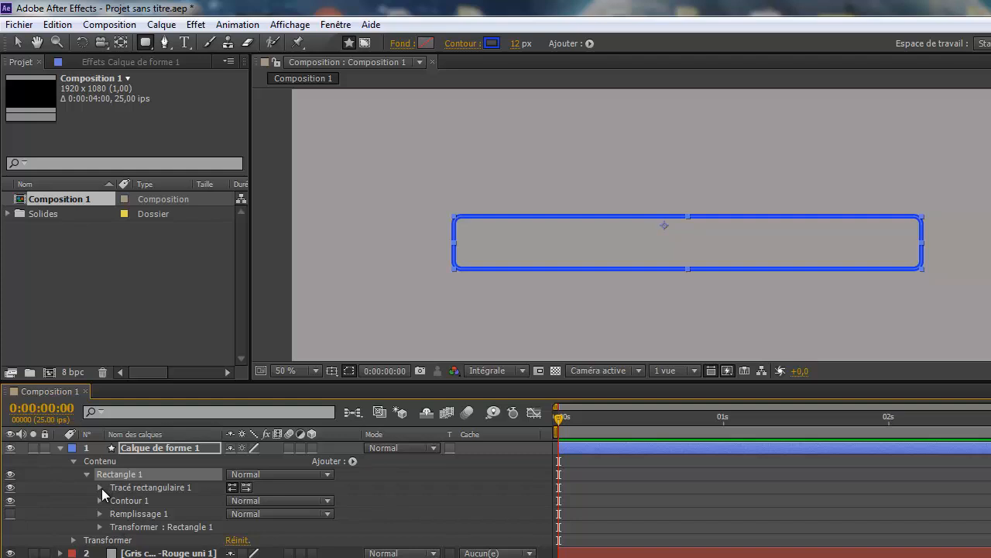
left_click(100, 487)
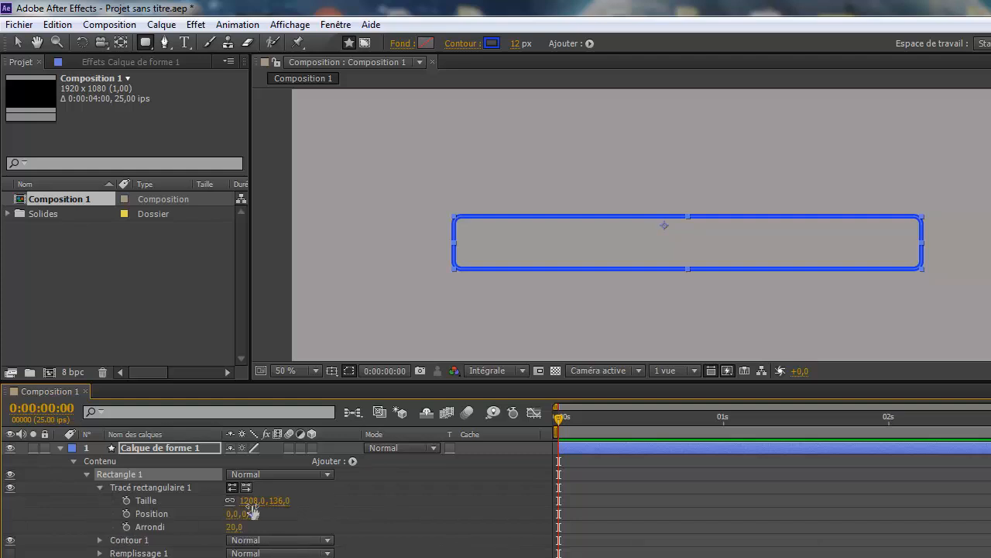
left_click(280, 500)
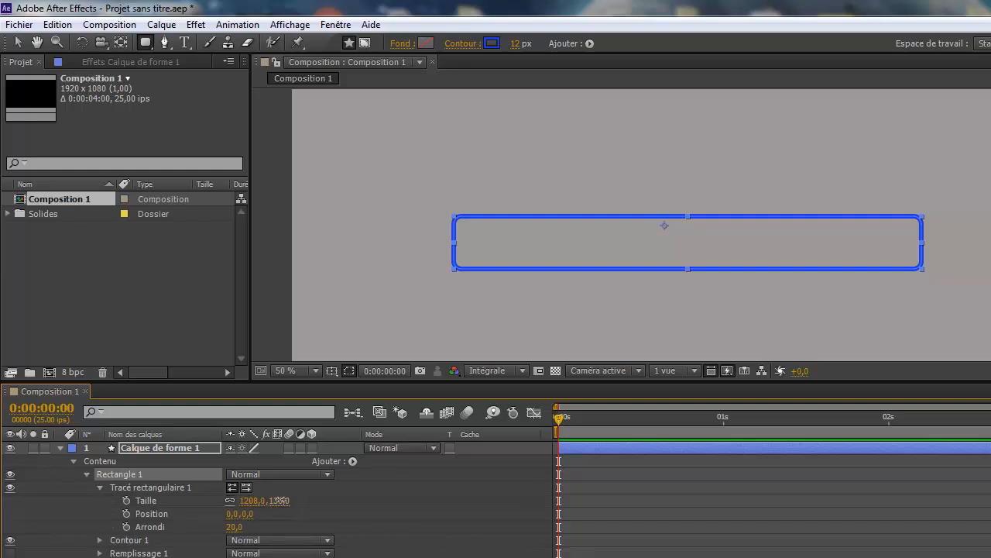
left_click(230, 500)
left_click_drag(279, 502, 250, 503)
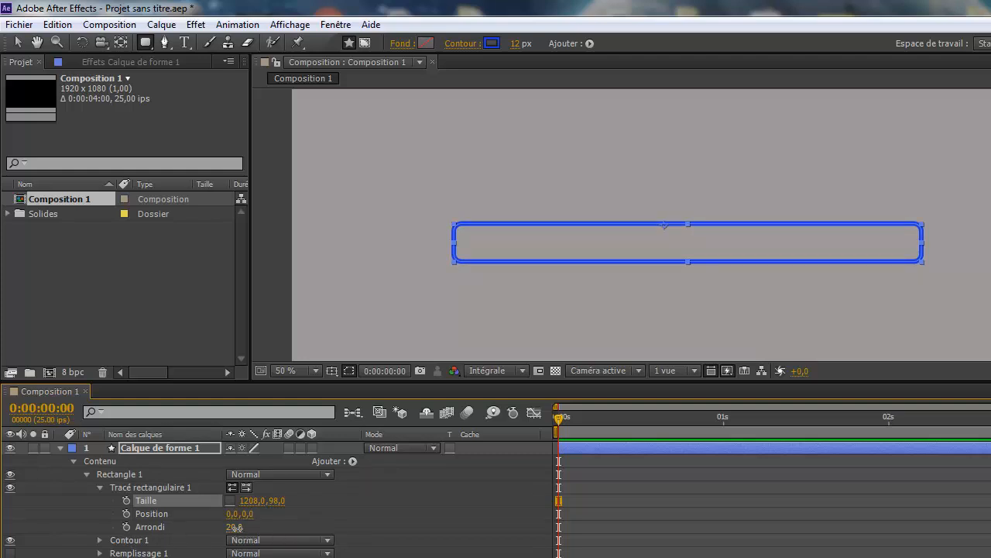
Set the rectangle path's corner roundness (Arrondi) to 45.
left_click_drag(234, 527, 251, 527)
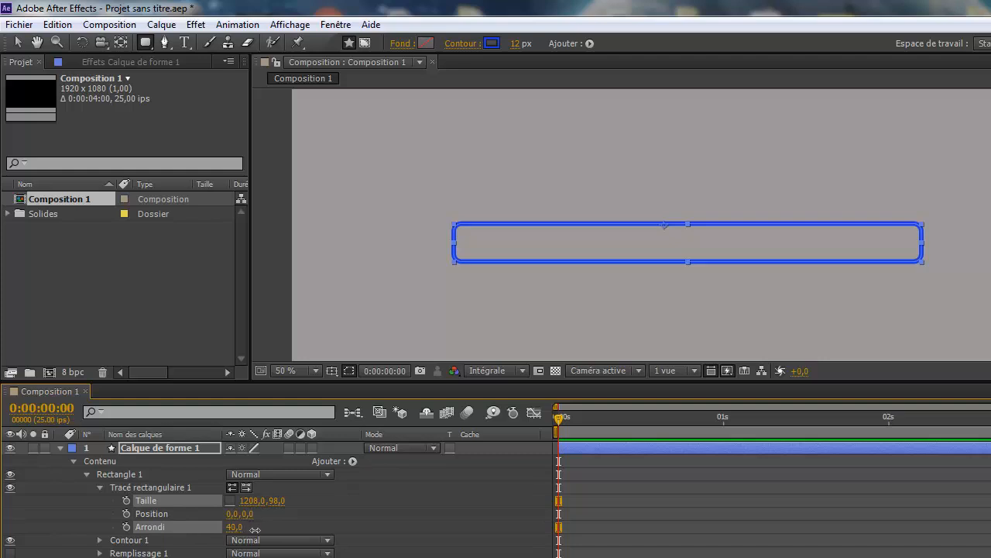
left_click(235, 526)
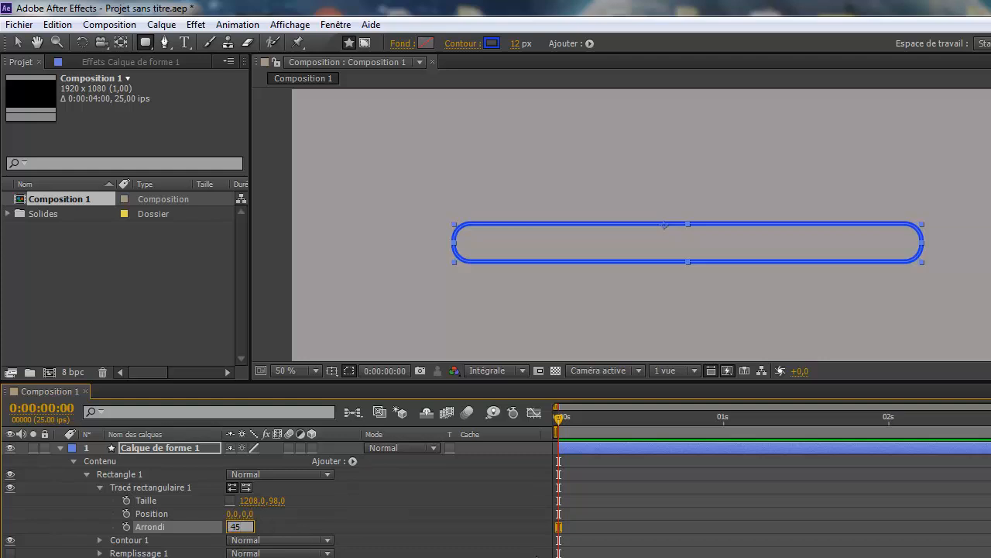
left_click(473, 555)
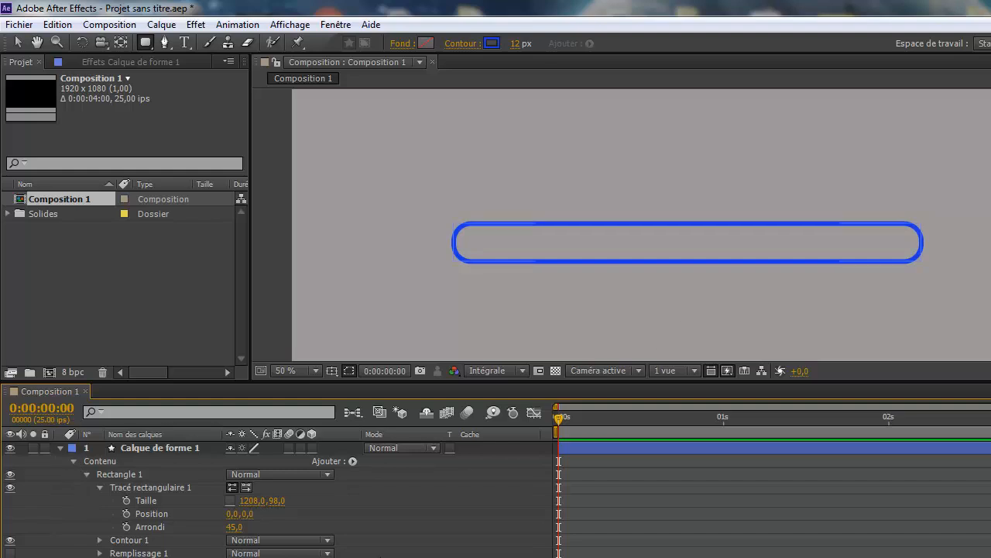
Move the blue bar outline slightly left and down in the composition with the Selection tool.
left_click(19, 45)
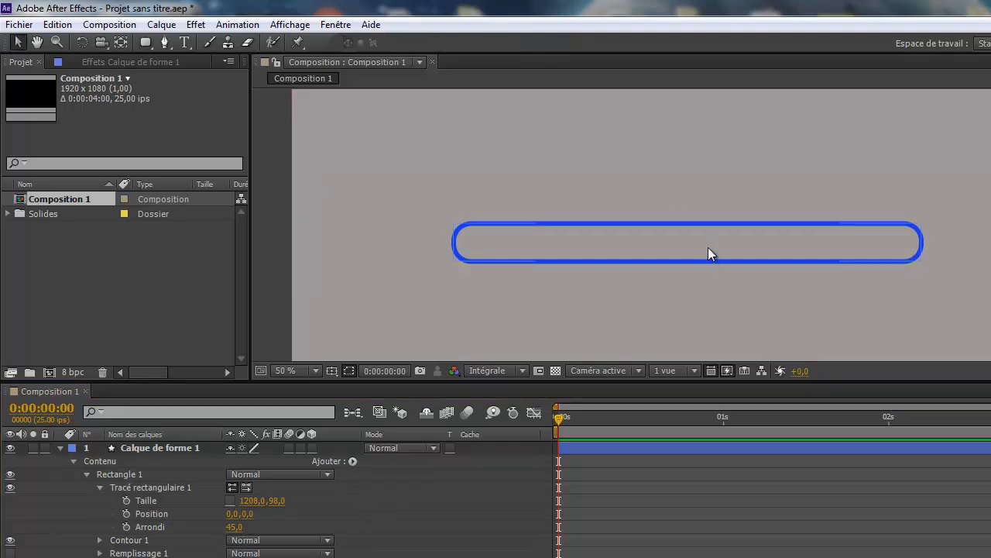
left_click_drag(706, 247, 663, 268)
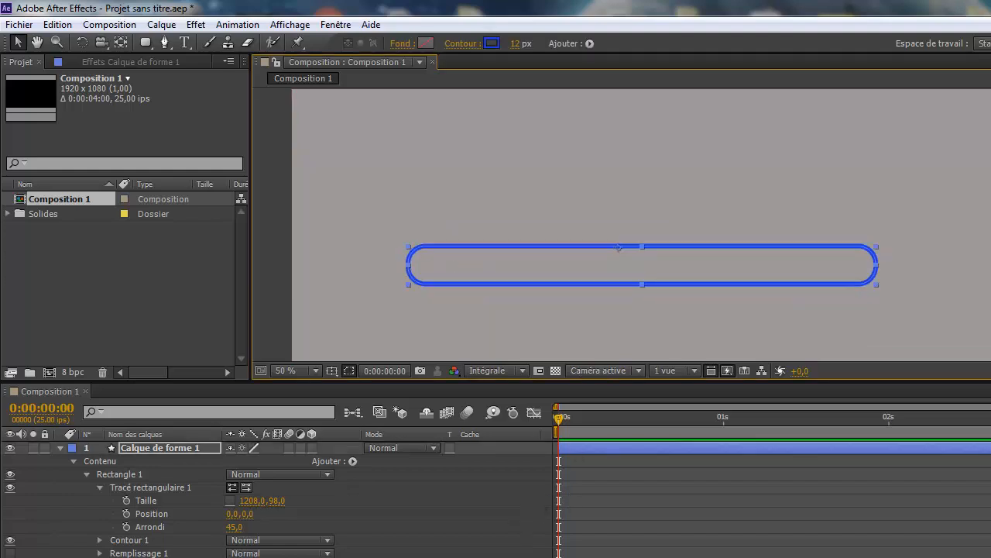
left_click(341, 499)
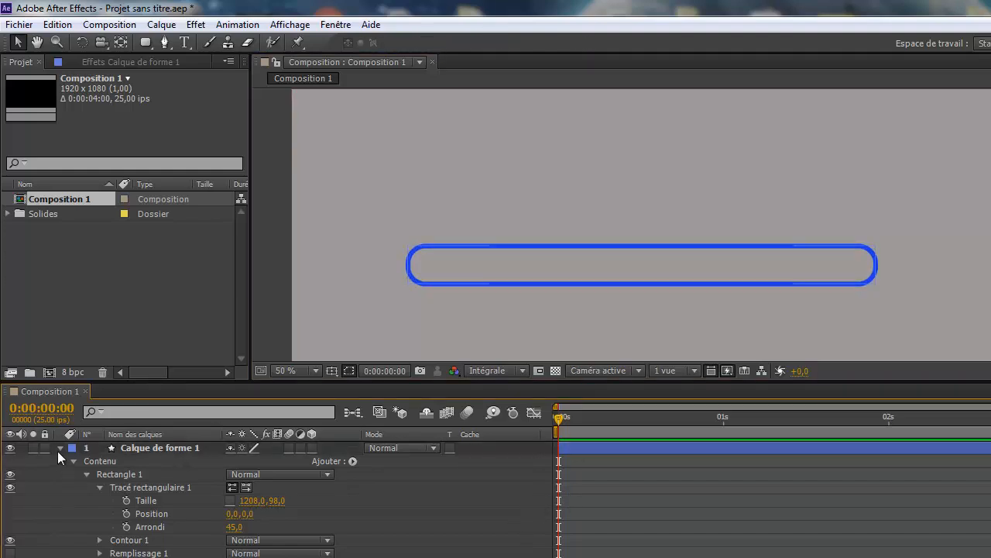
right_click(145, 446)
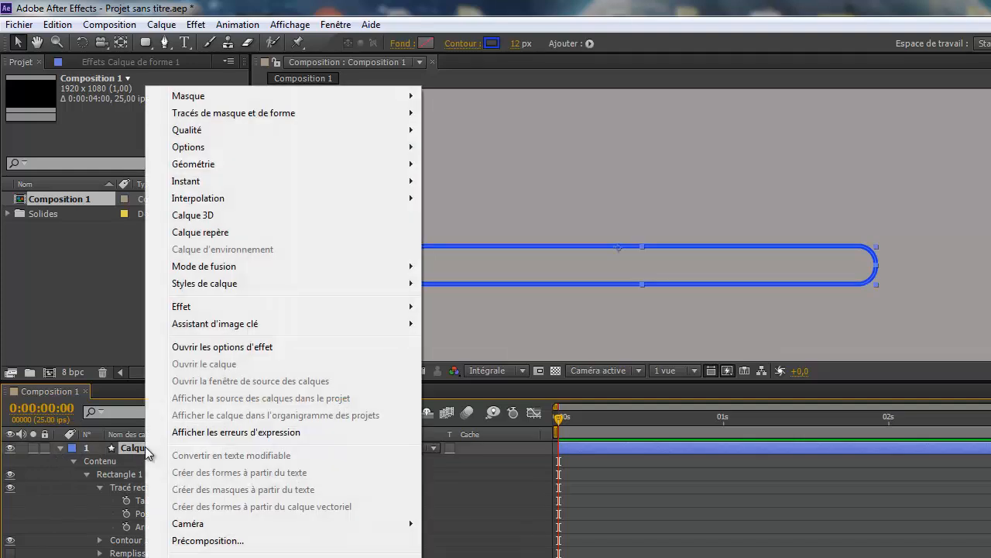
key("Escape")
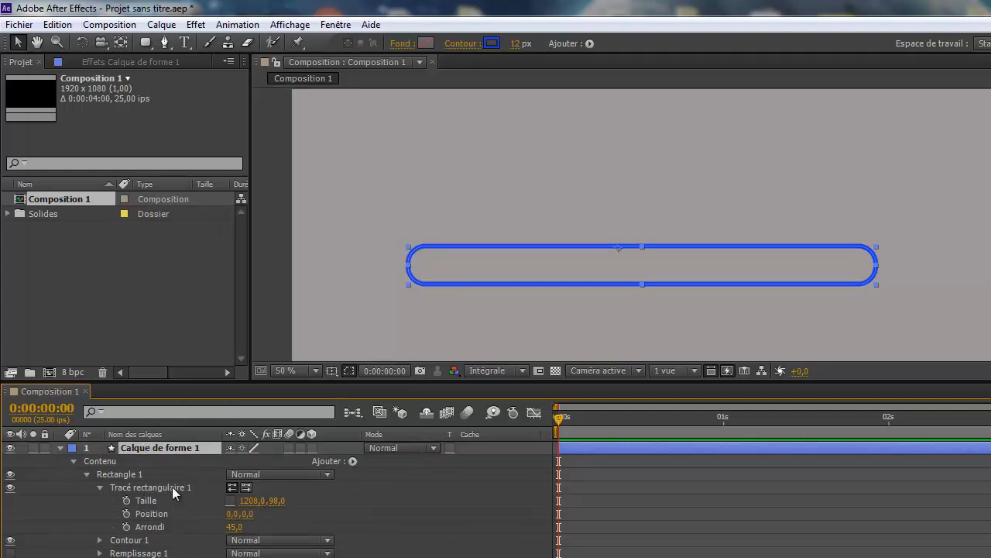
Rename the shape layer as cadre and collapse its properties in the timeline.
right_click(169, 448)
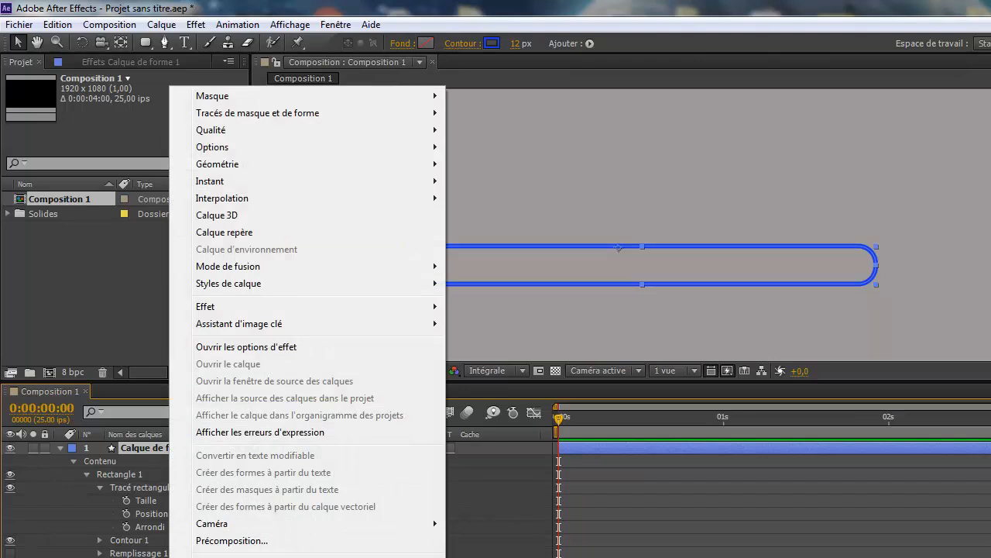
left_click(215, 556)
type("cadre")
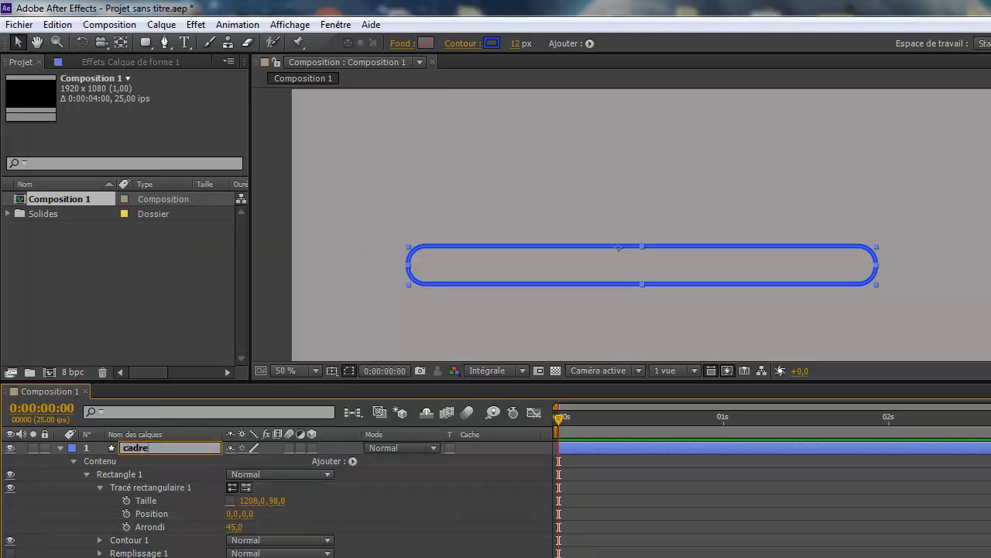
key("Return")
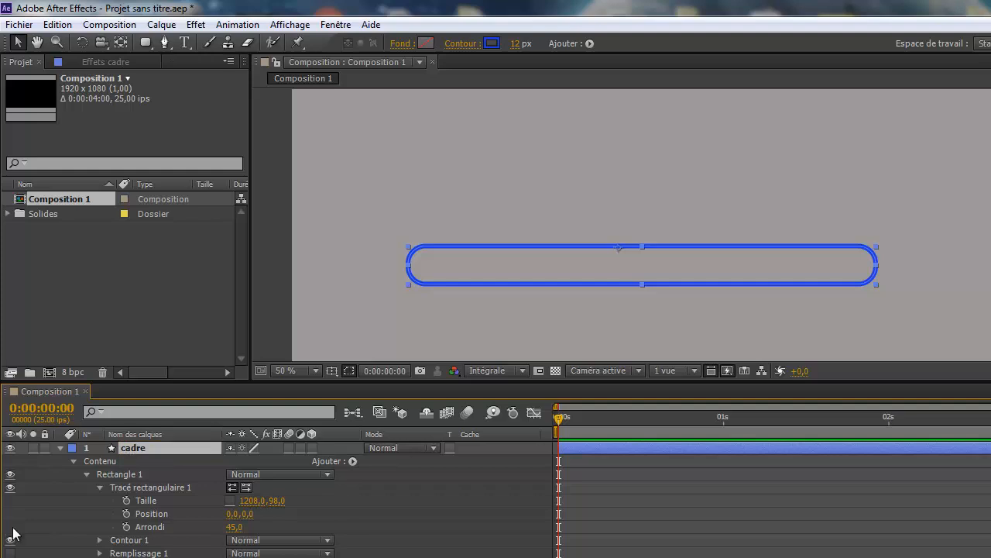
left_click(60, 448)
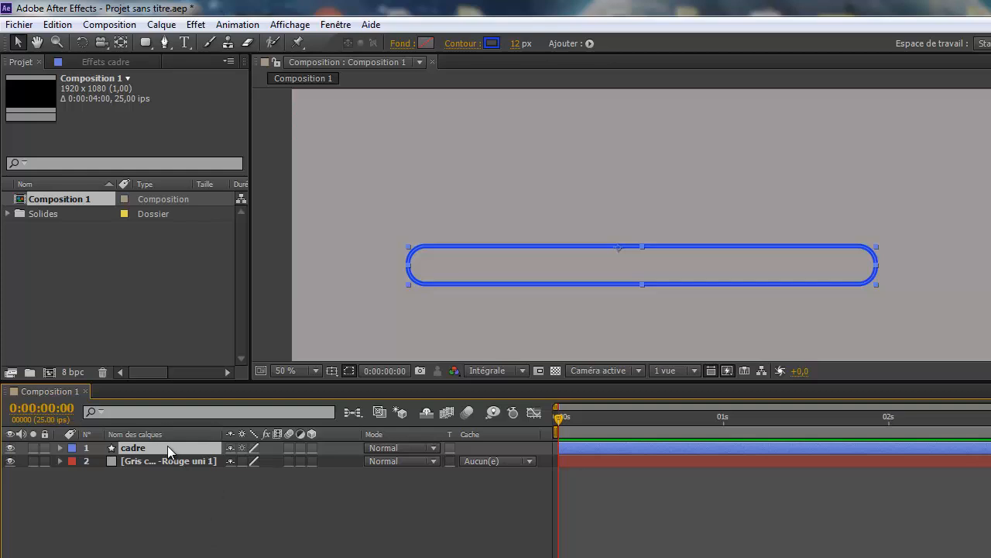
Duplicate the cadre layer and rename the copy as barre.
key("ctrl+d")
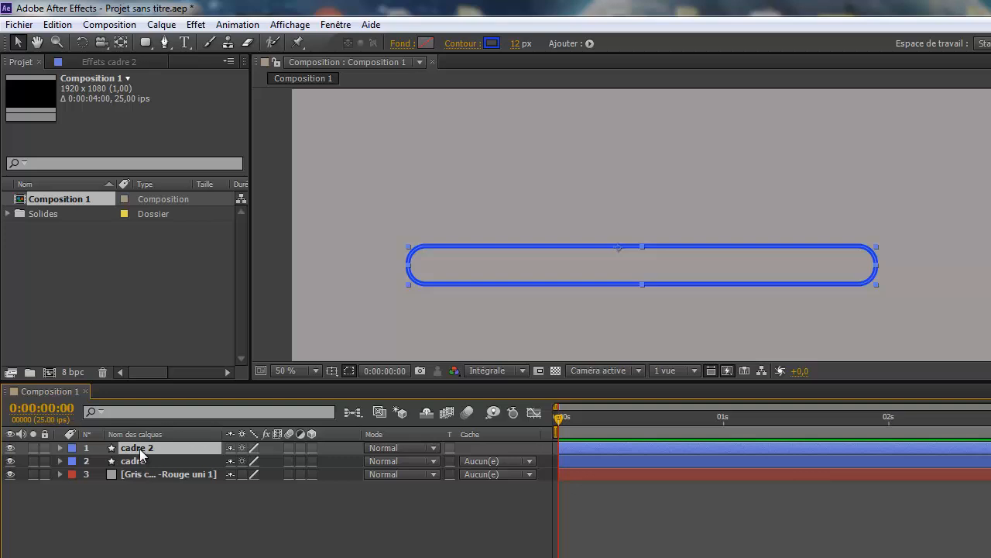
right_click(139, 449)
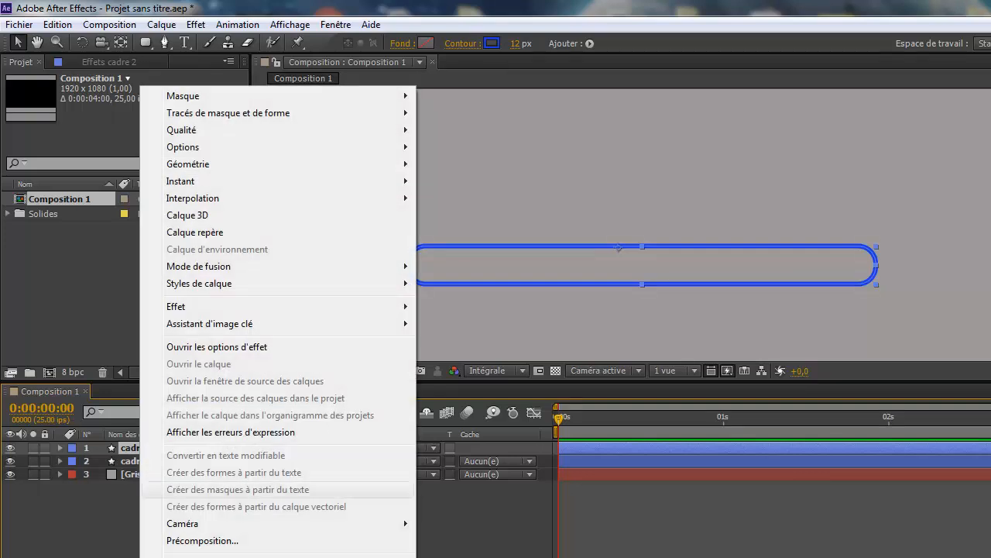
key("Escape")
key("Return")
type("barre")
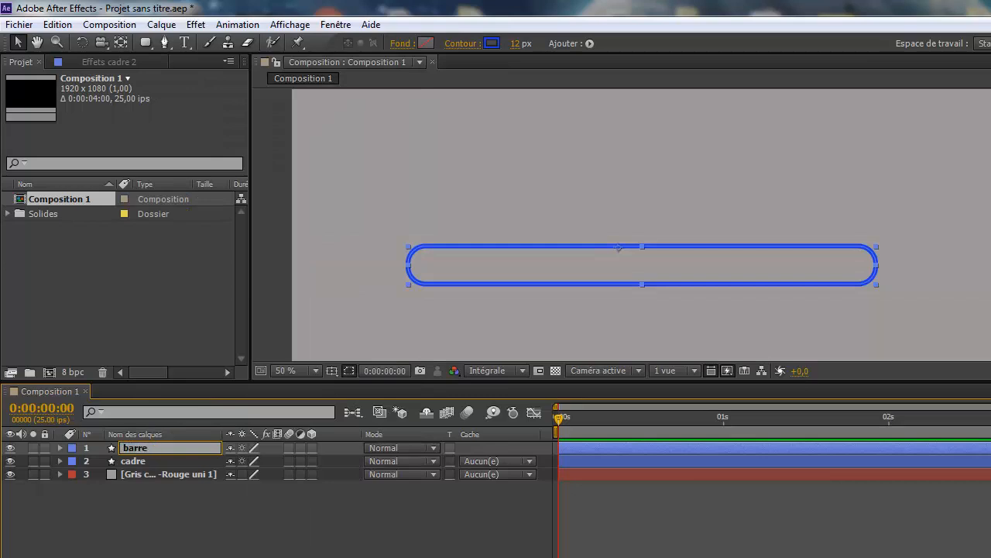
left_click(178, 501)
Give the barre layer a solid-colour fill (Couleur unie) in green 6CEE0D at 100% opacity.
left_click(136, 448)
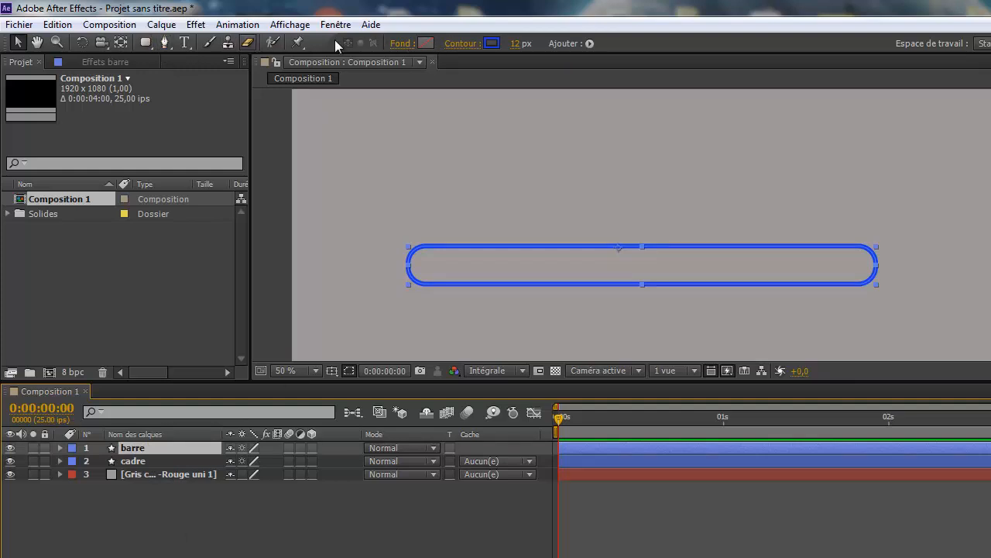
left_click(403, 44)
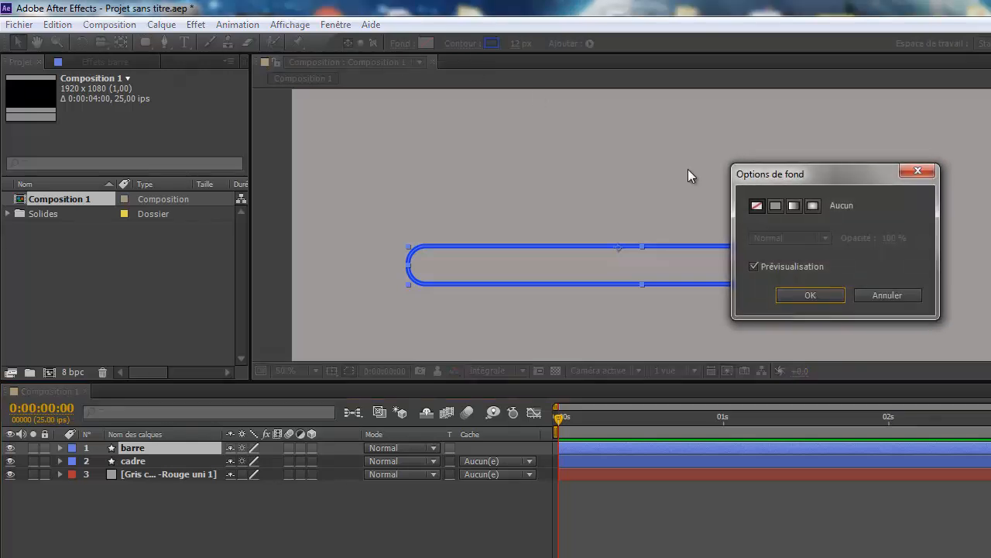
left_click(775, 205)
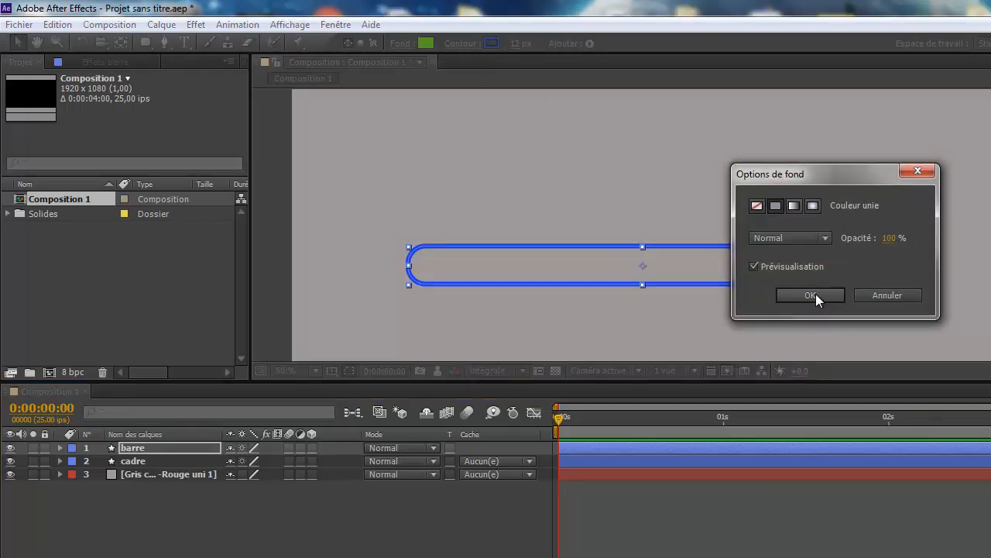
left_click(812, 296)
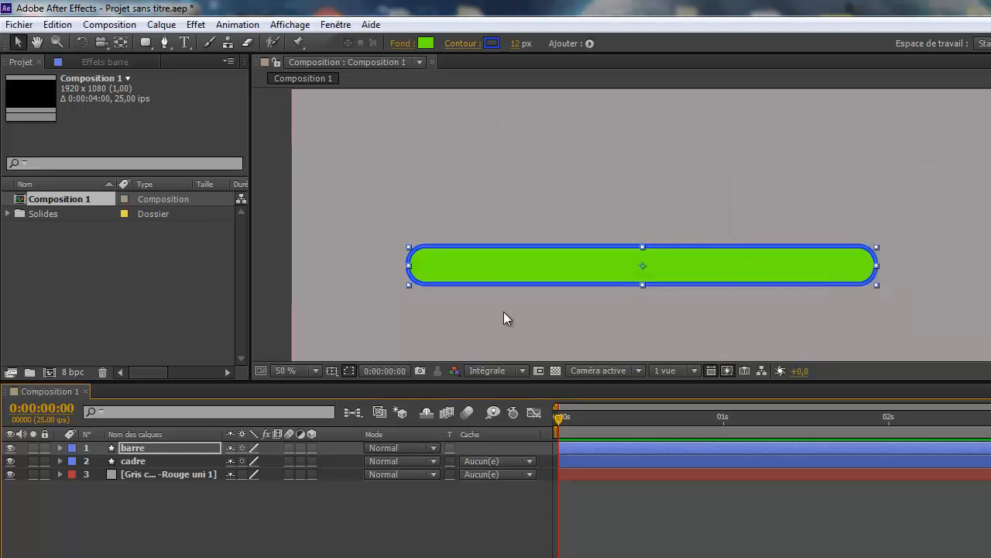
left_click(425, 43)
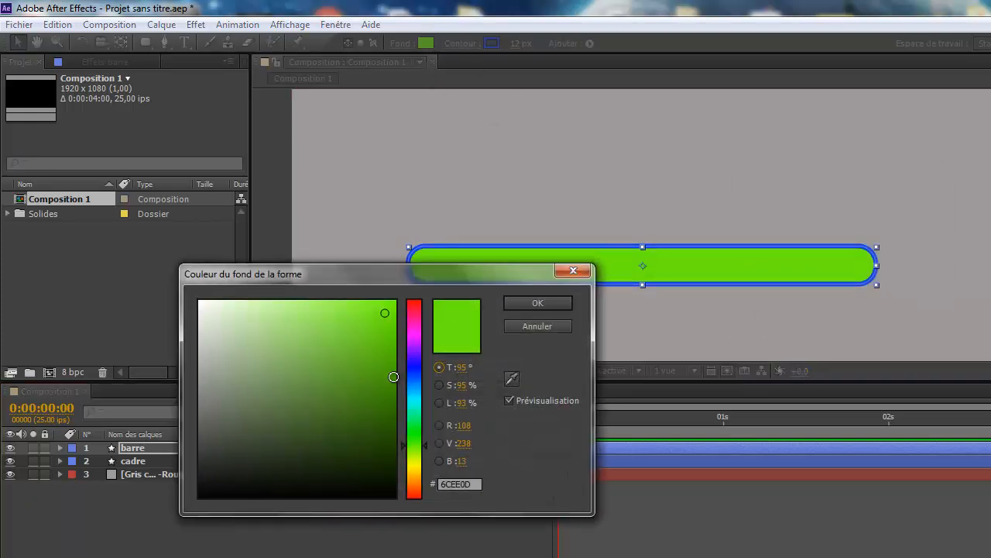
left_click(573, 271)
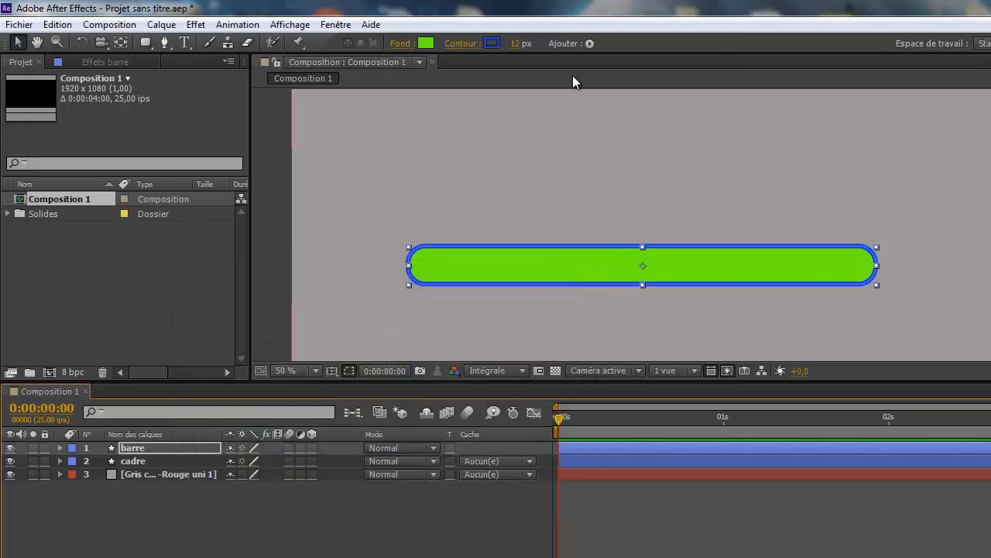
Set the barre layer's stroke to none and place the layer below cadre in the layer stack.
left_click(462, 44)
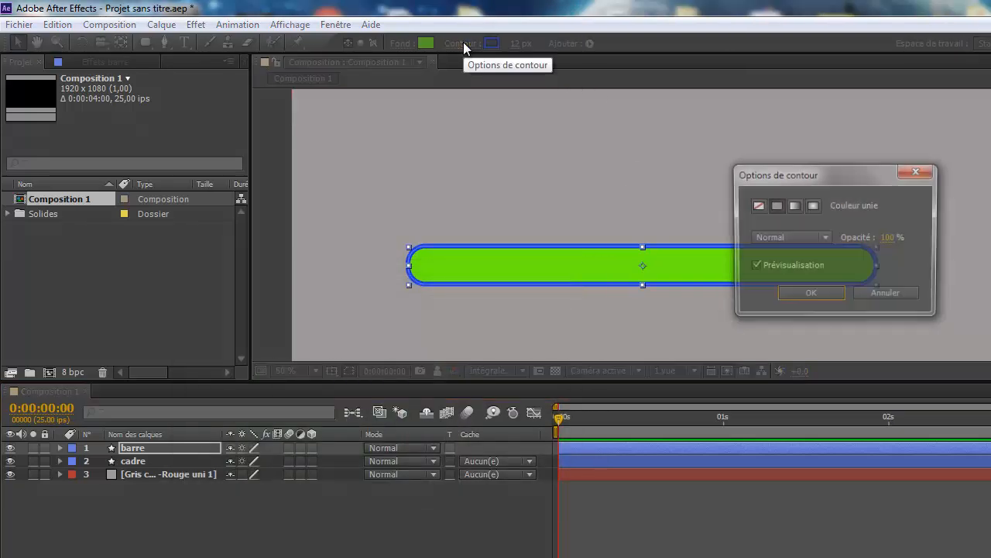
left_click(757, 206)
left_click(810, 295)
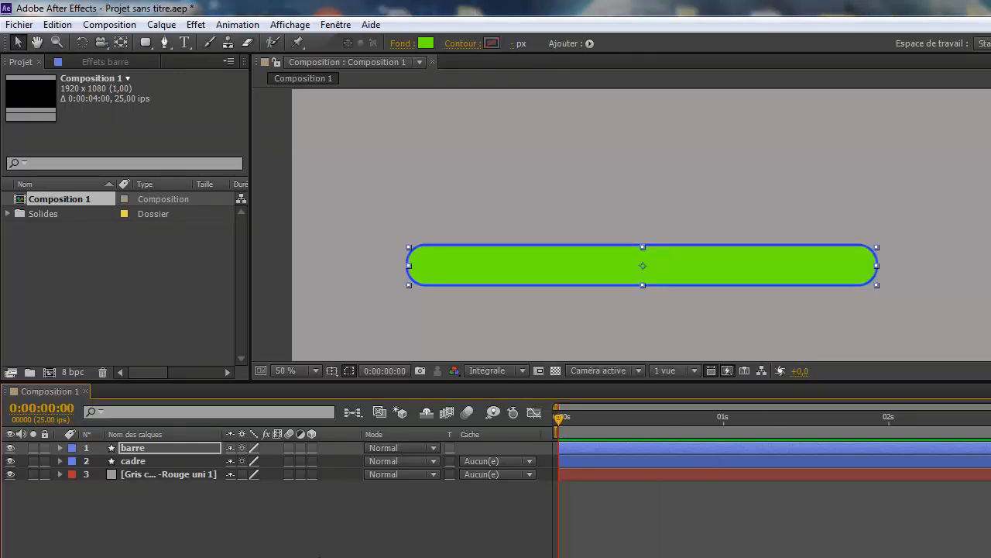
left_click(148, 461)
key("ctrl+bracketleft")
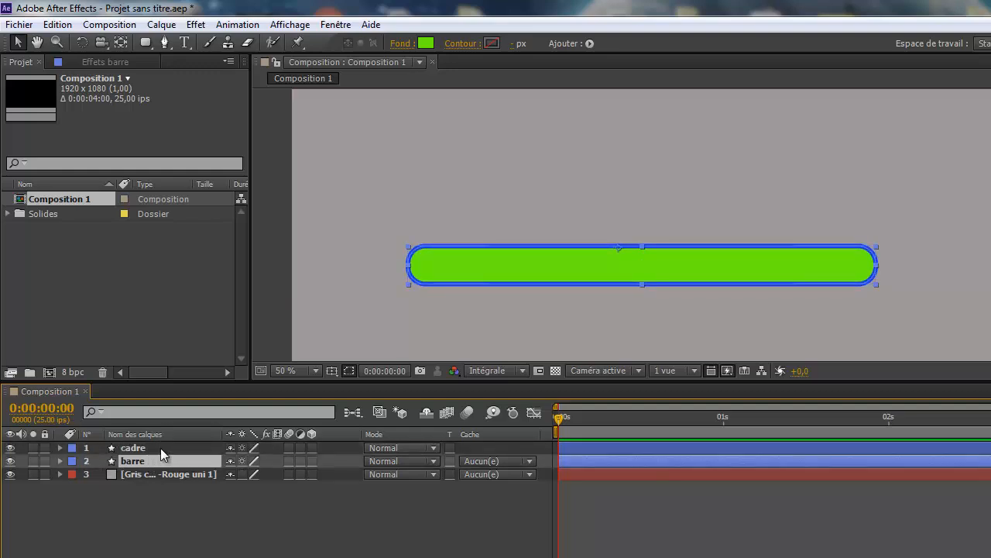
Duplicate the cadre layer and rename the copy as cache.
left_click(161, 448)
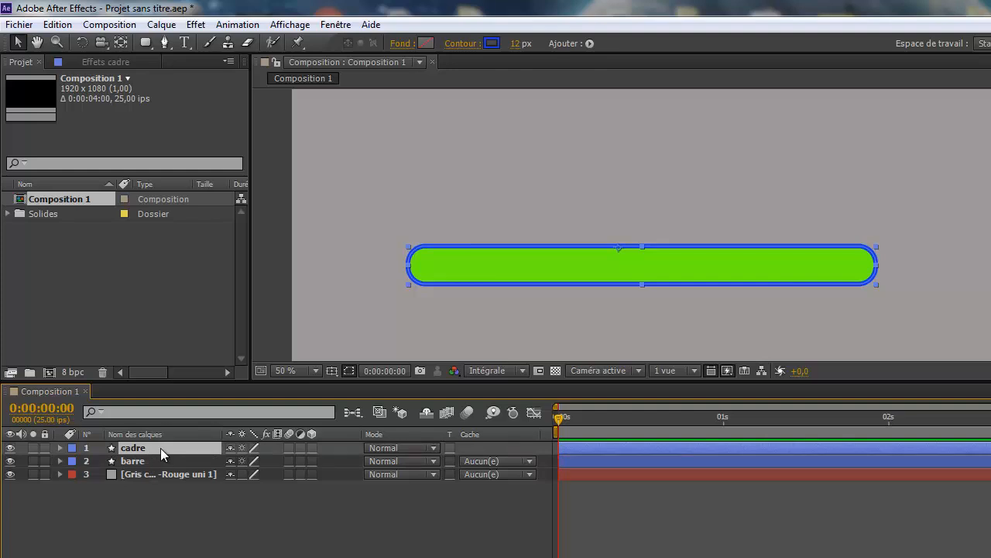
key("ctrl+d")
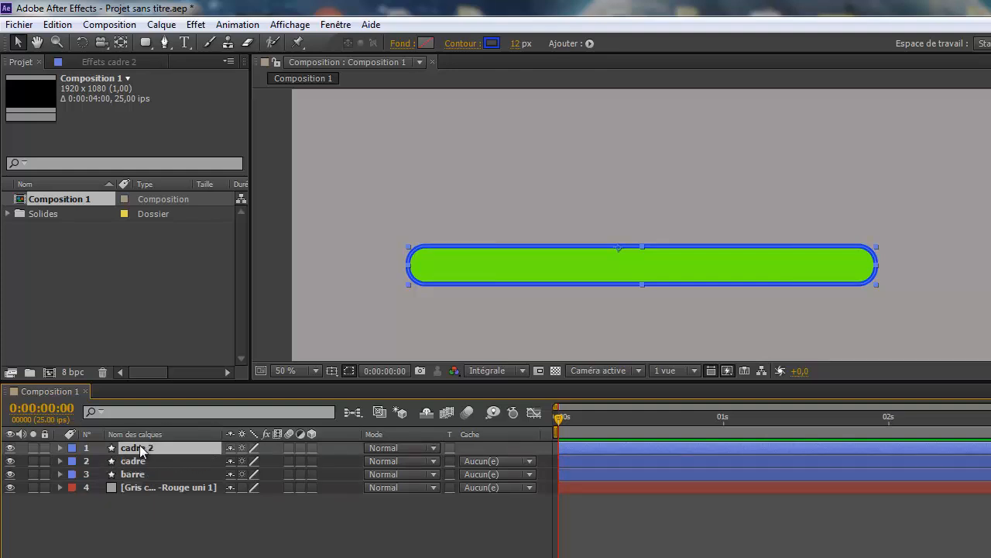
right_click(145, 448)
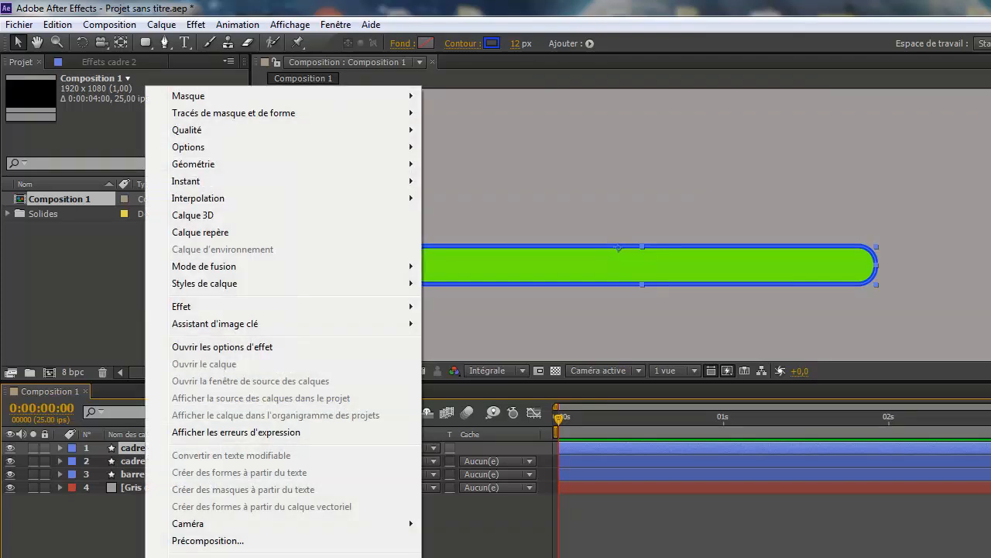
key("Escape")
key("Return")
type("cache")
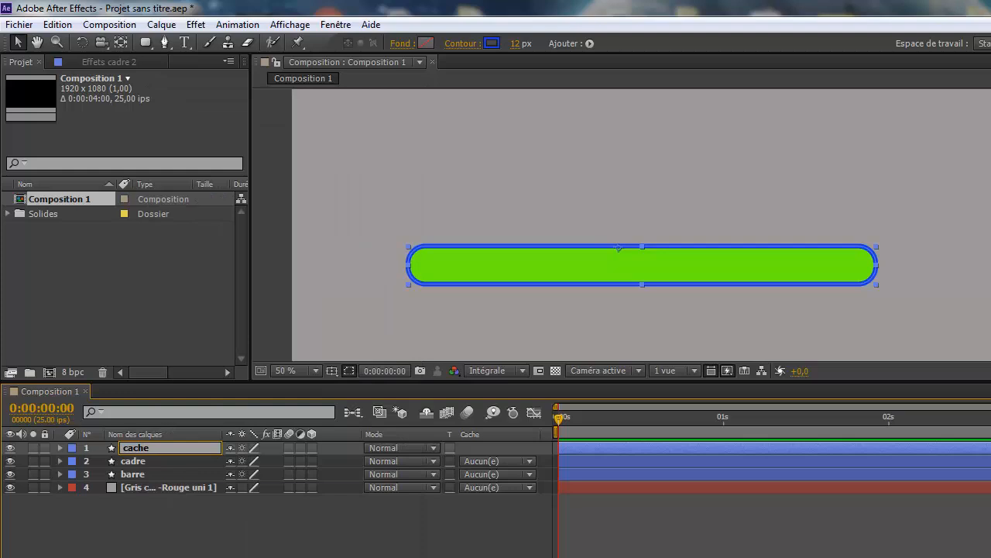
key("Return")
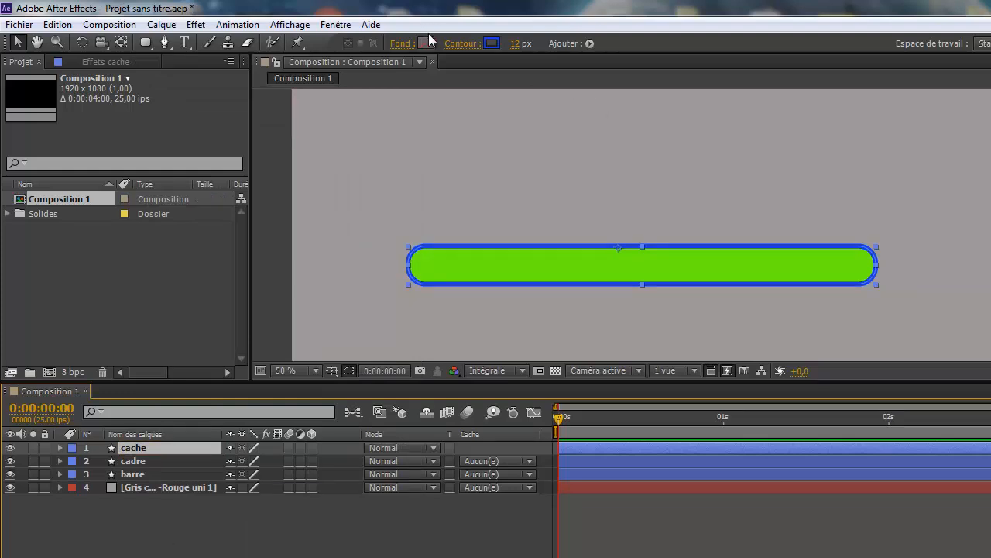
Set the cache layer's stroke (Contour) to none.
left_click(467, 43)
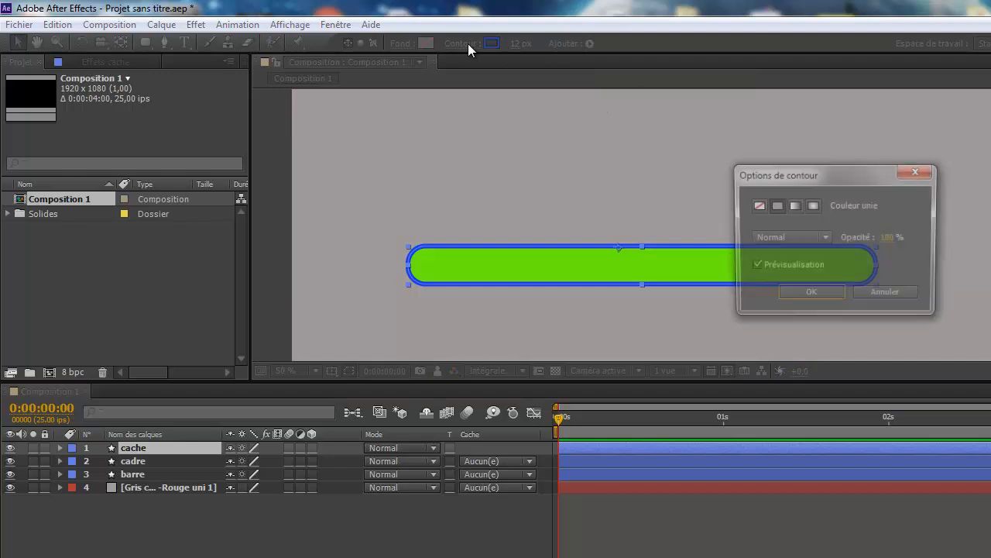
left_click(758, 206)
left_click(811, 295)
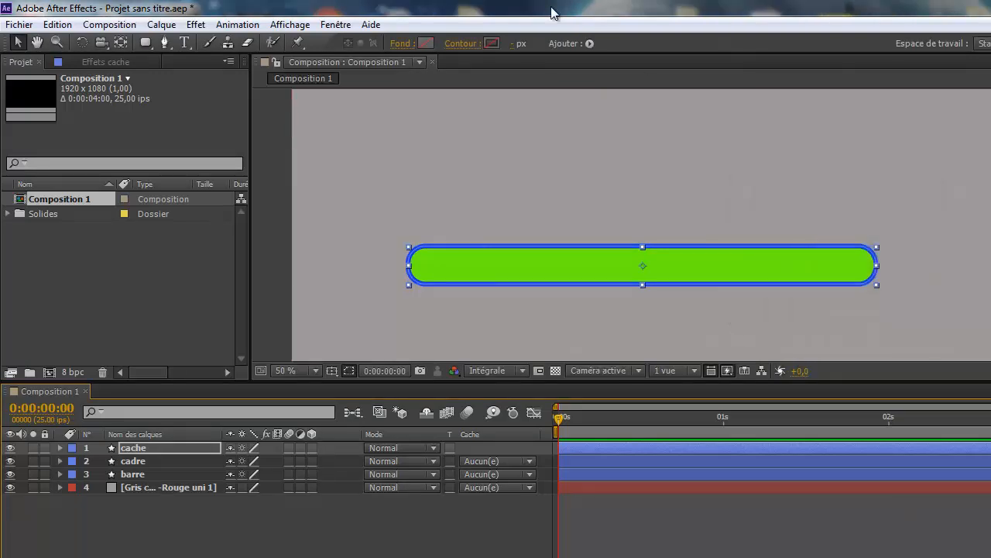
Give the cache layer a solid-colour fill and set its colour to white.
left_click(403, 43)
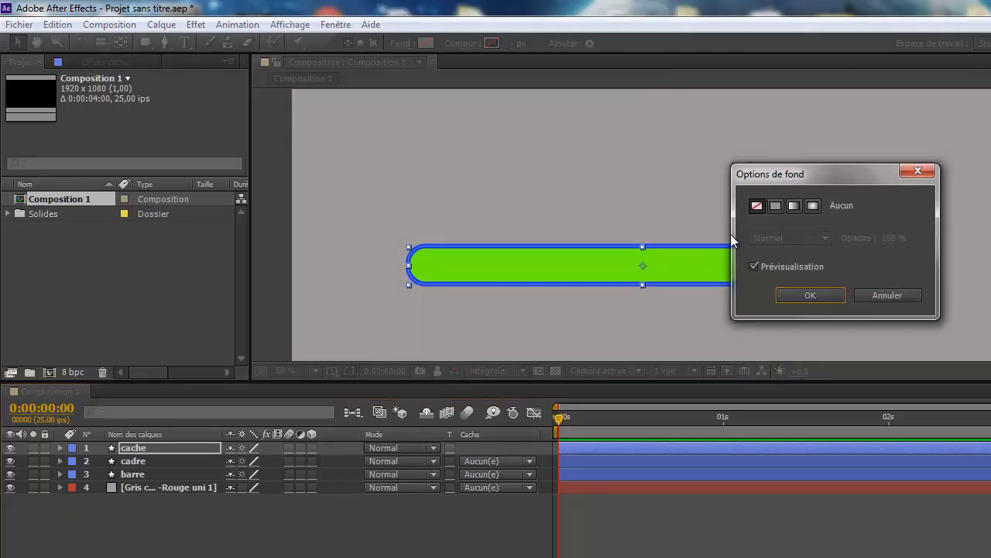
left_click(775, 205)
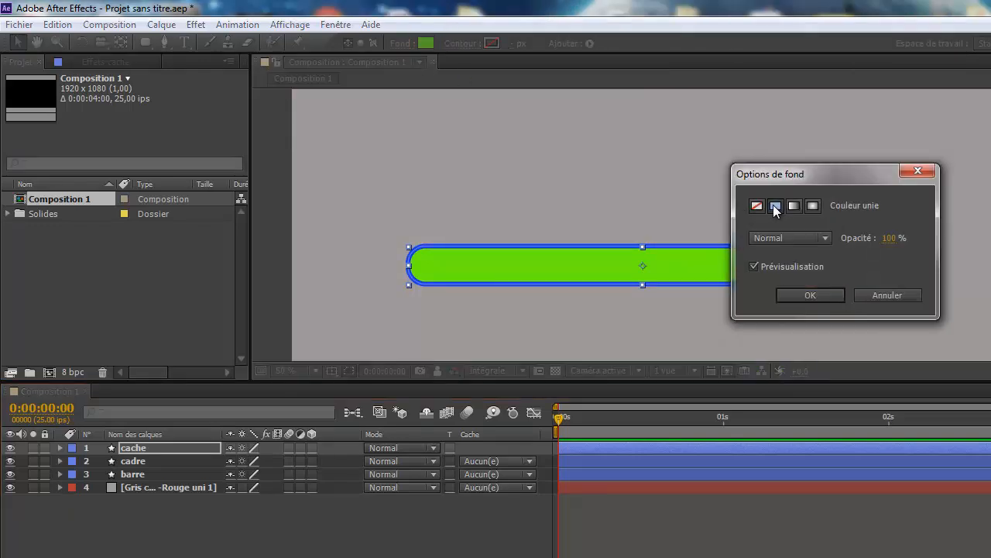
left_click(824, 295)
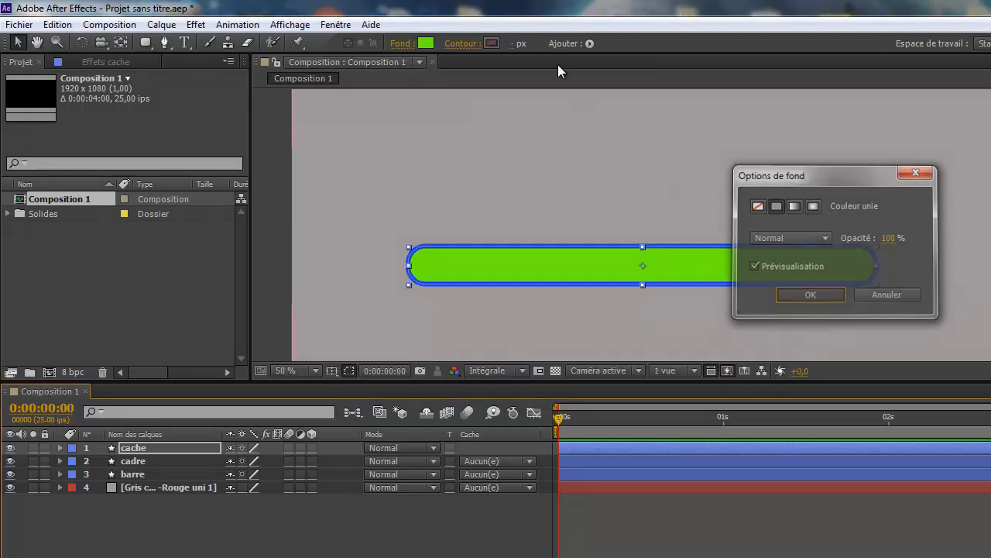
left_click(426, 45)
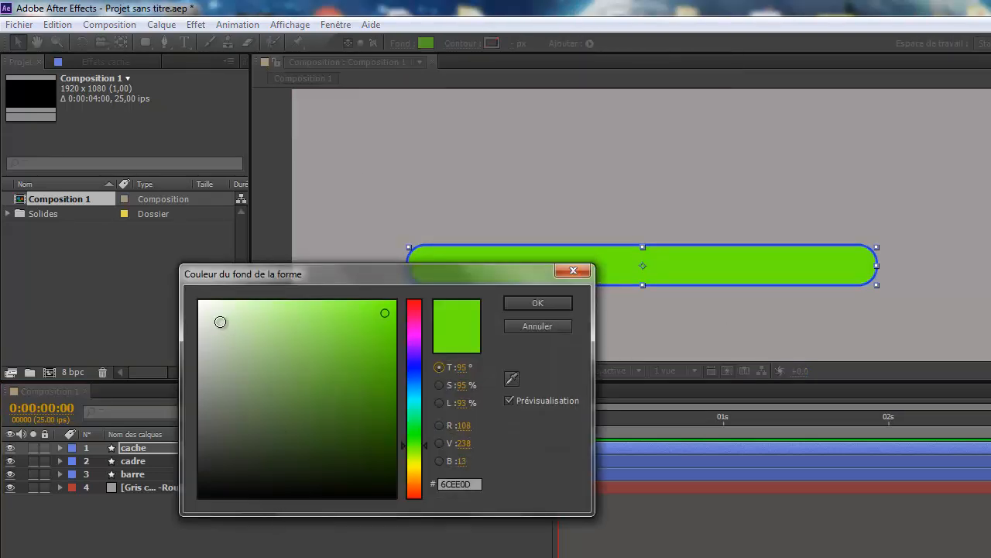
left_click(202, 303)
left_click(533, 304)
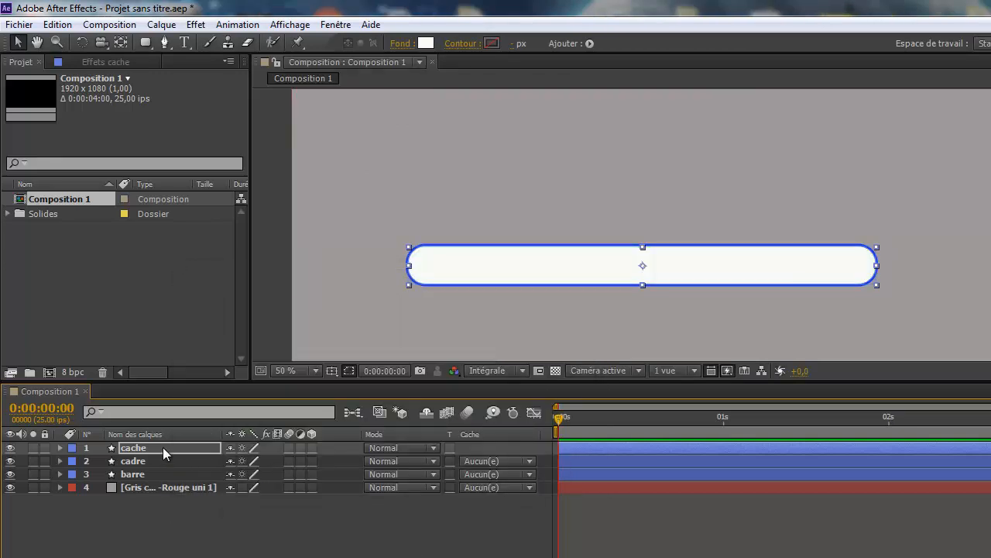
Place the cache layer between cadre and barre, and set barre's track matte to Alpha cache.
left_click_drag(163, 447, 162, 467)
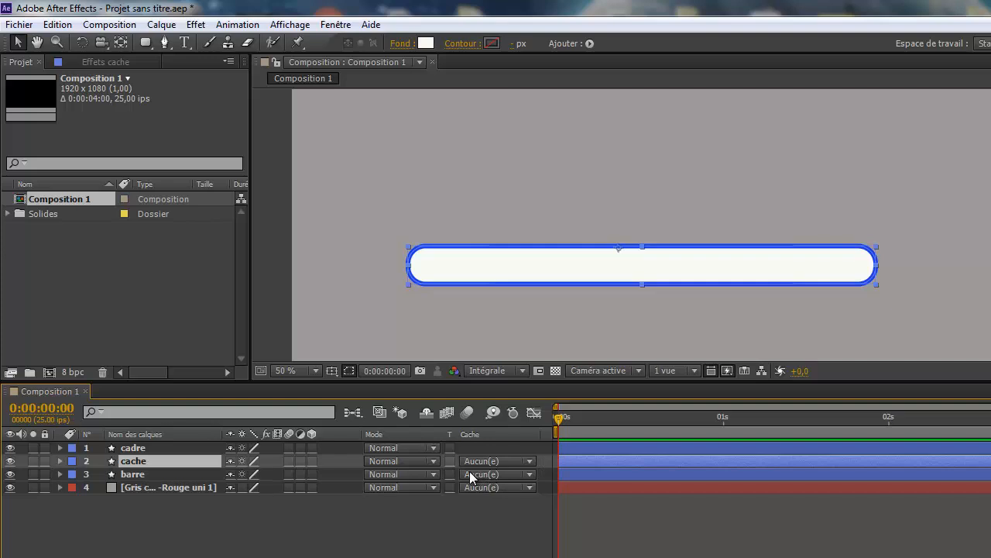
left_click(530, 472)
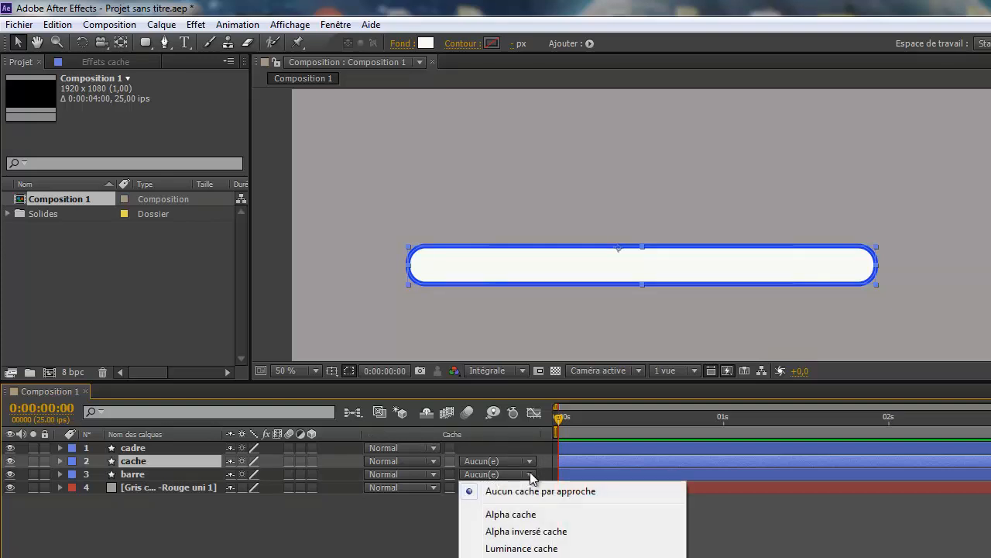
left_click(509, 516)
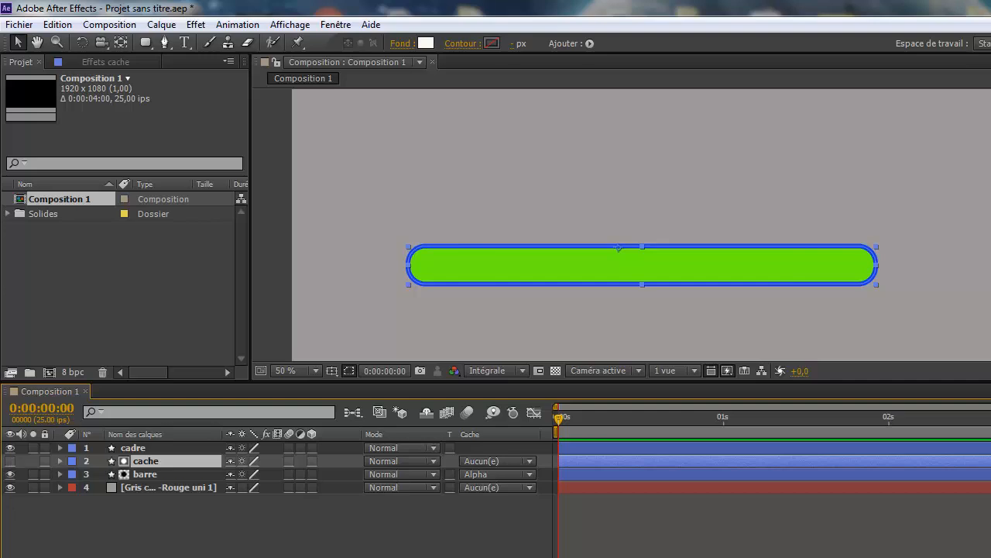
Reveal the barre layer's Position property and set a keyframe for it at 0:00:02:00.
left_click(153, 472)
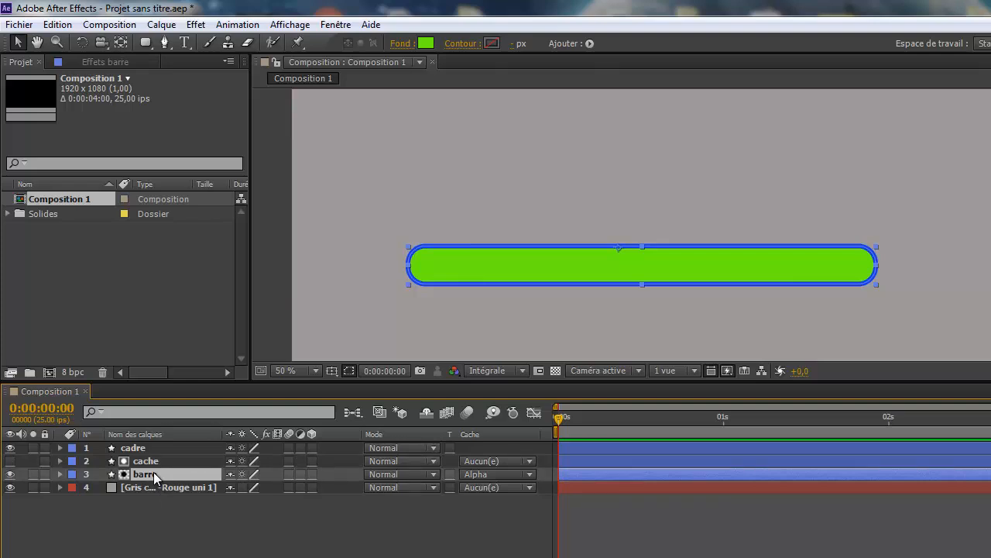
key("p")
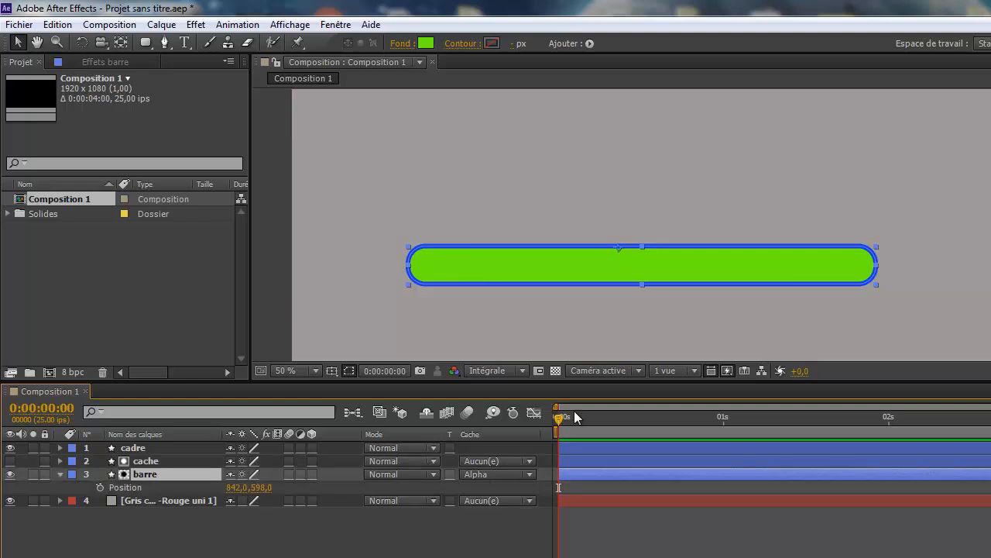
left_click_drag(557, 418, 890, 441)
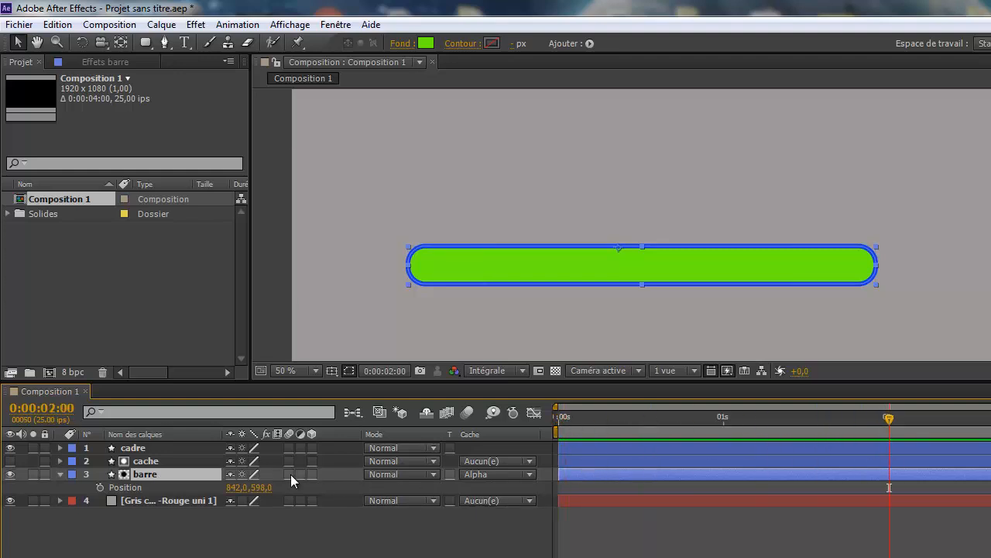
left_click(99, 488)
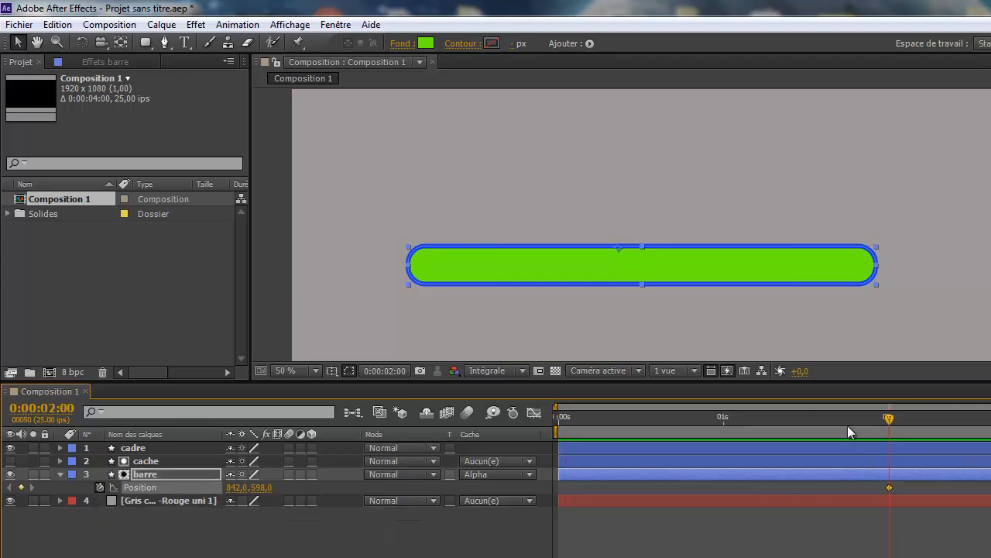
Keyframe the barre layer's Position at 0:00:00:00 with X set to -362, outside the blue frame, and preview the slide.
left_click_drag(890, 417, 555, 446)
left_click_drag(234, 487, 121, 488)
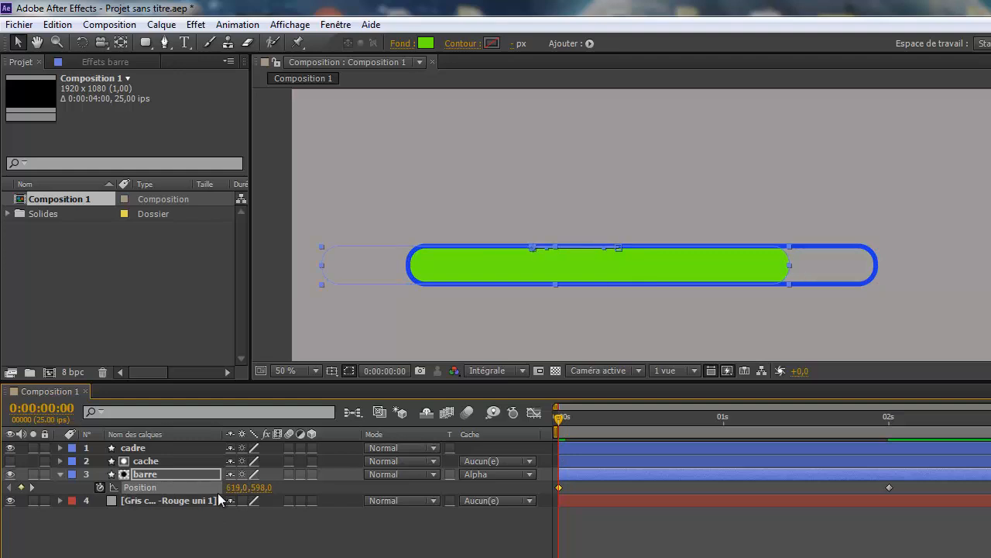
left_click_drag(236, 488, 170, 491)
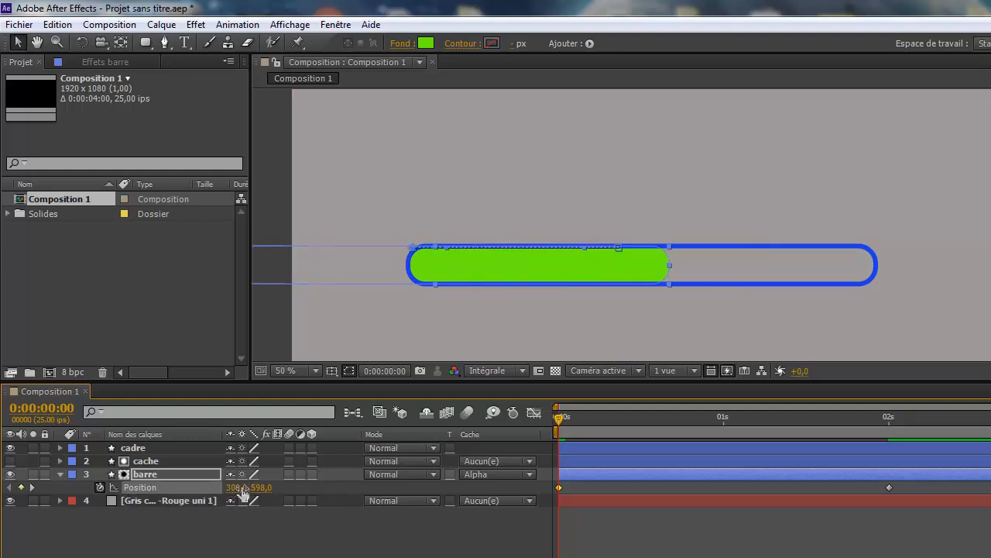
left_click_drag(236, 487, 175, 493)
left_click_drag(235, 488, 168, 492)
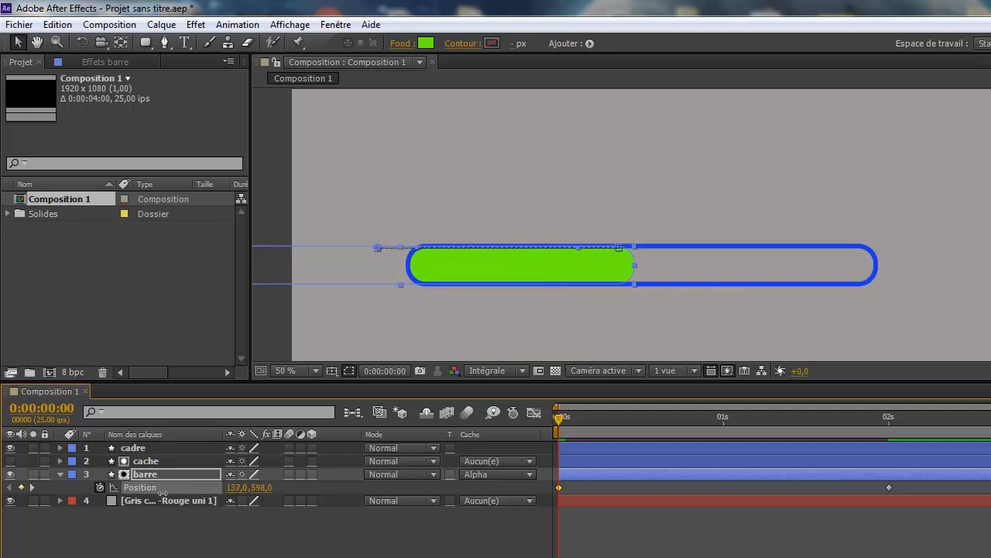
mouse_move(233, 488)
left_mouse_down()
mouse_move(186, 491)
mouse_move(236, 489)
mouse_move(228, 493)
left_mouse_up()
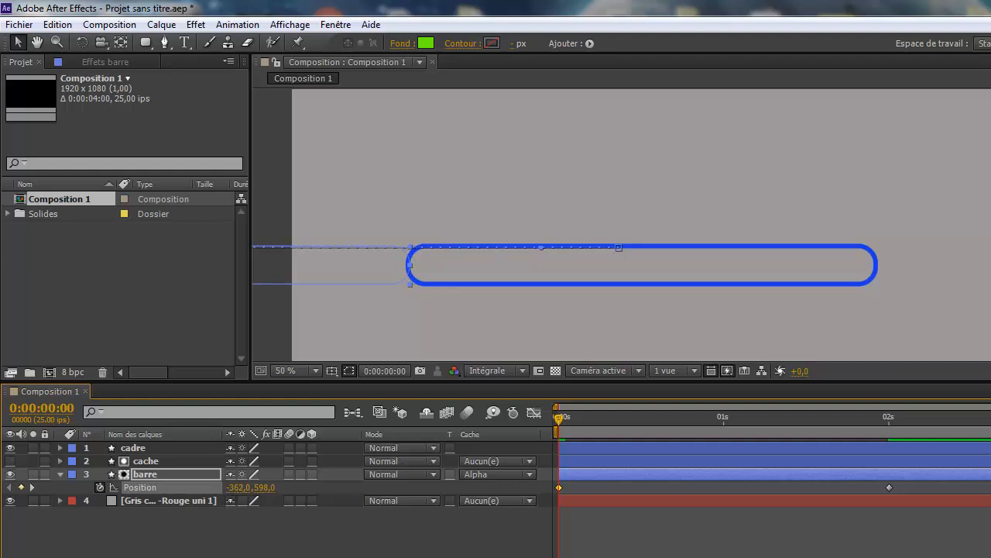
key("space")
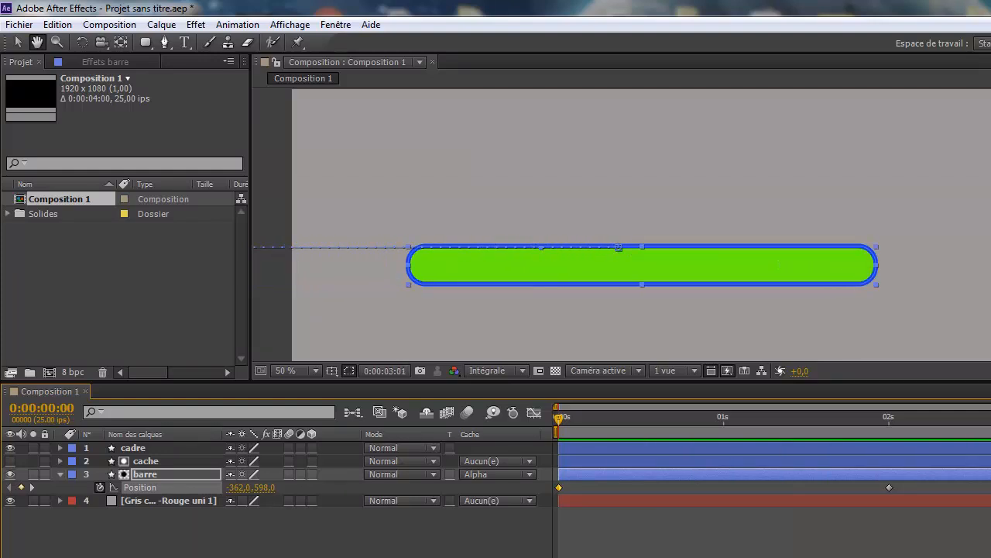
Add a text layer reading 0, with no other layer selected, and place it just above the loading bar's right end.
key("ctrl+shift+a")
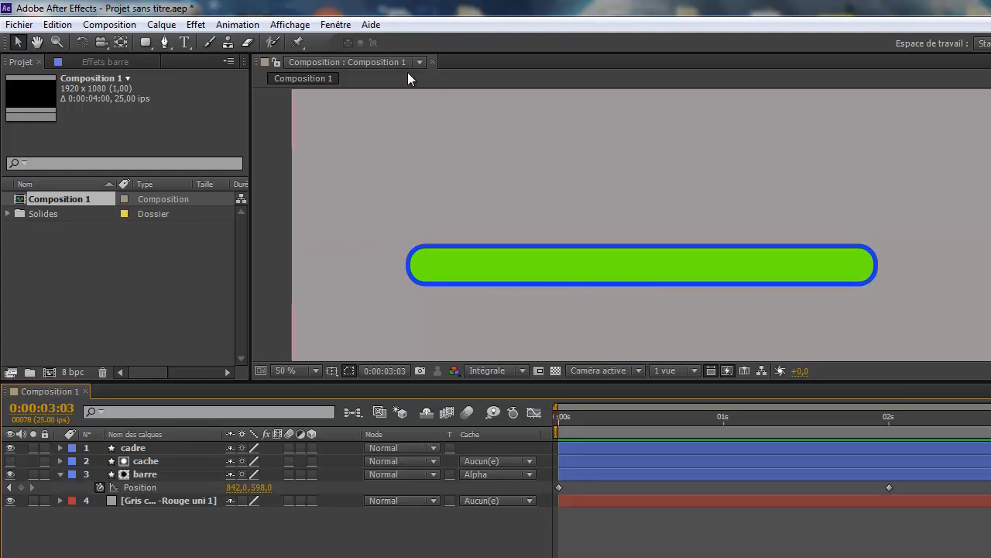
left_click(183, 42)
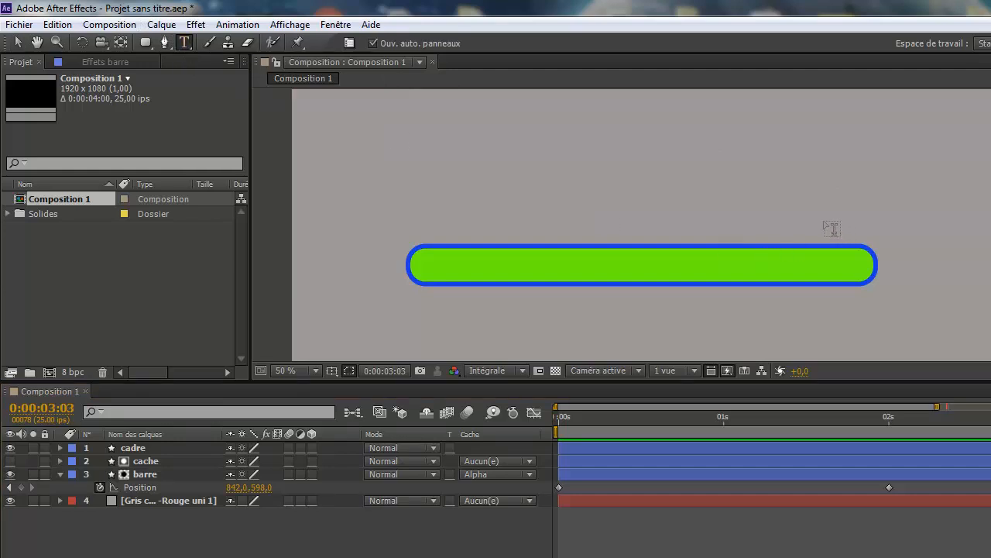
left_click(824, 208)
type("0")
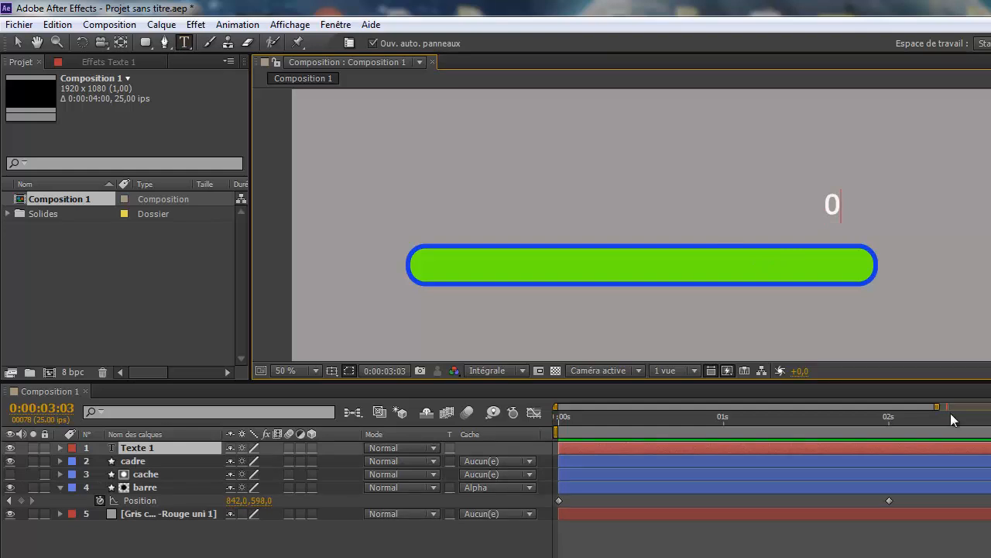
left_click(17, 41)
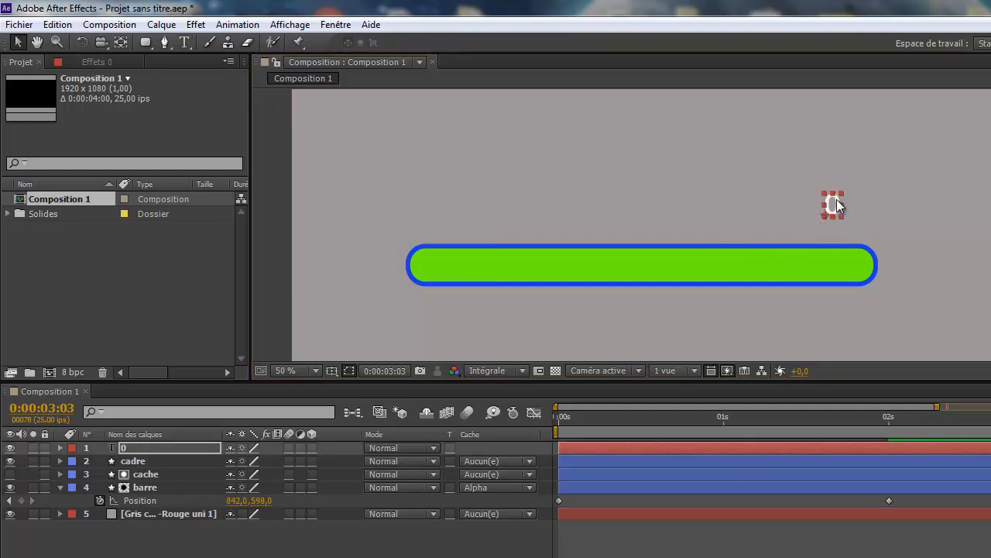
left_click_drag(834, 208, 855, 225)
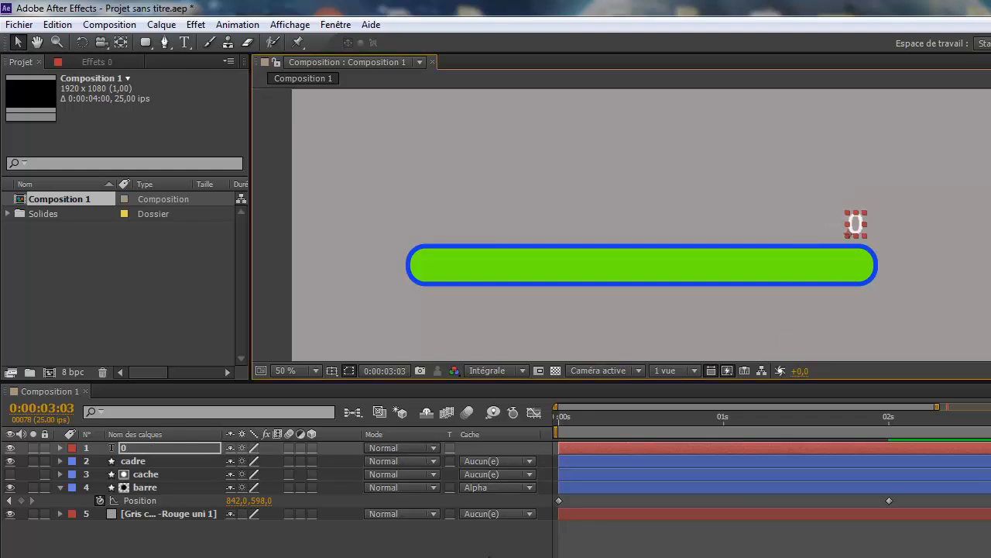
Apply the Paramètre glissière expression-control effect to the 0 text layer.
left_click(488, 555)
left_click(60, 451)
left_click(153, 448)
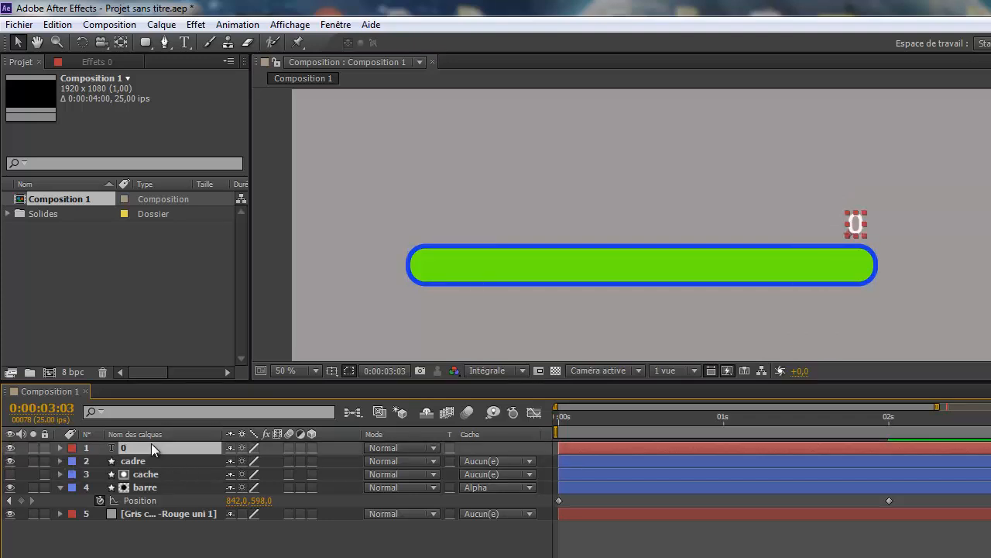
left_click(198, 26)
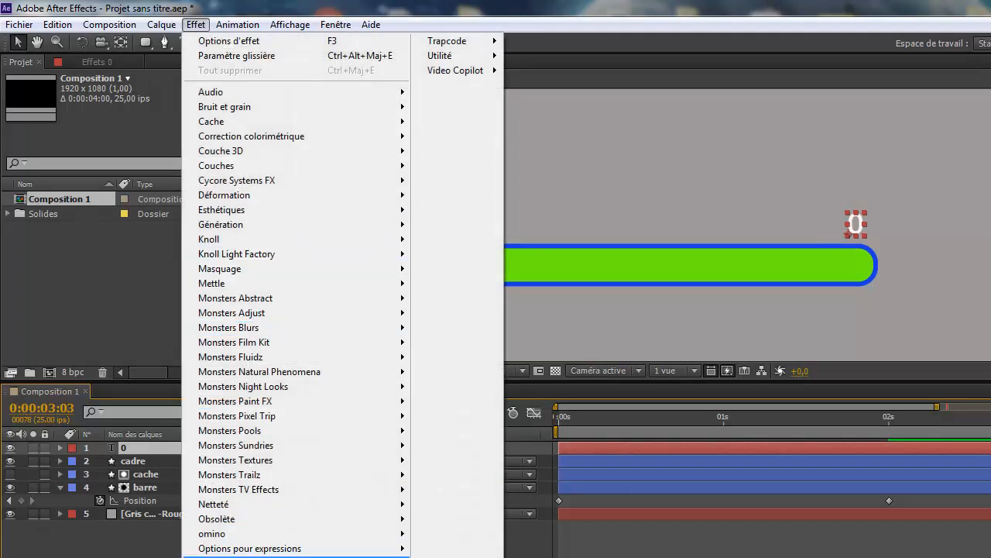
mouse_move(245, 551)
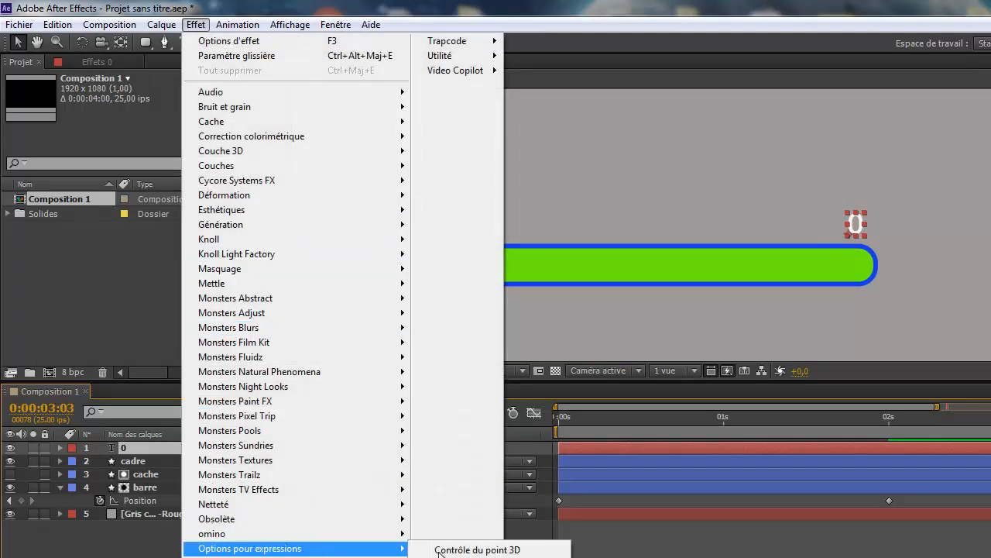
left_click(474, 556)
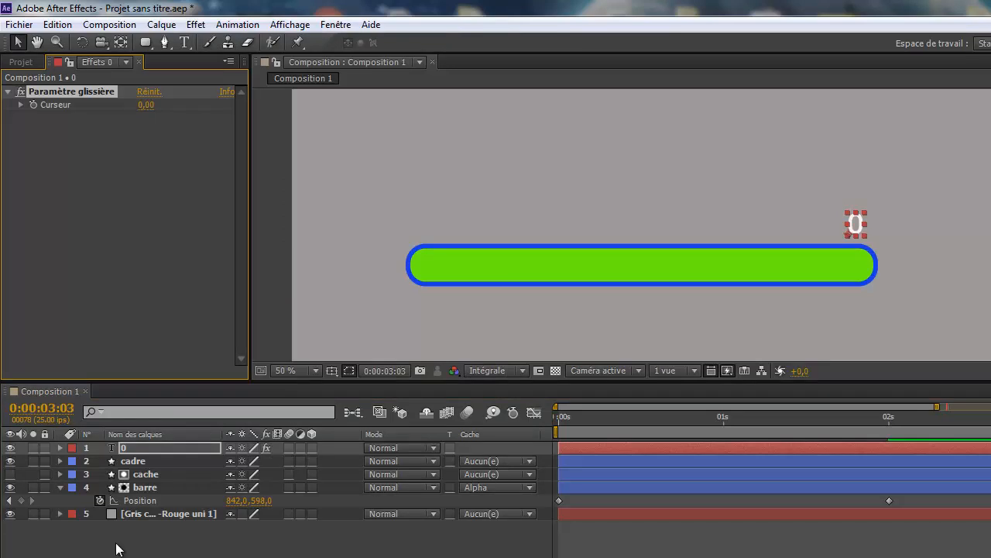
Add an expression to the text layer's Texte source that links it to the Curseur value of Paramètre glissière.
left_click(61, 448)
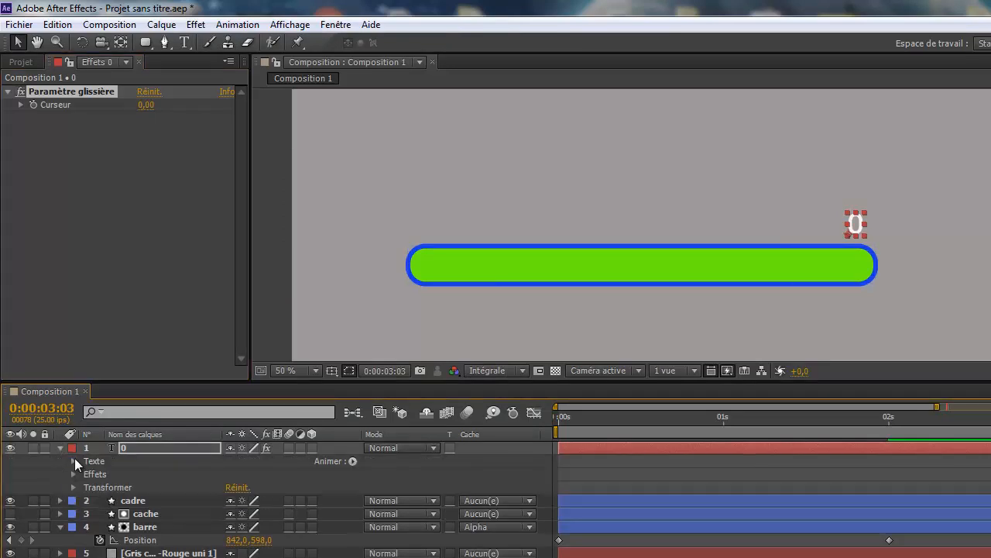
left_click(73, 460)
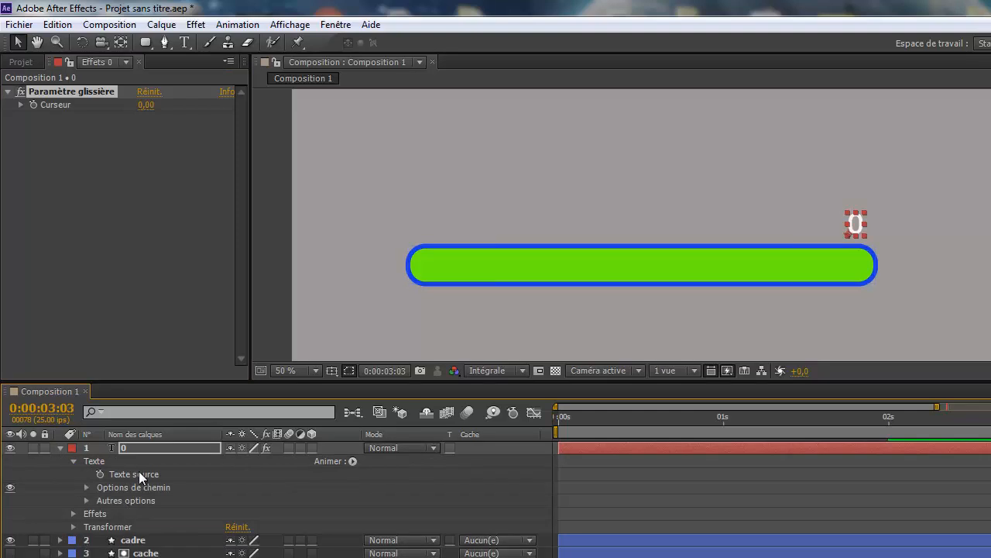
left_click(73, 513)
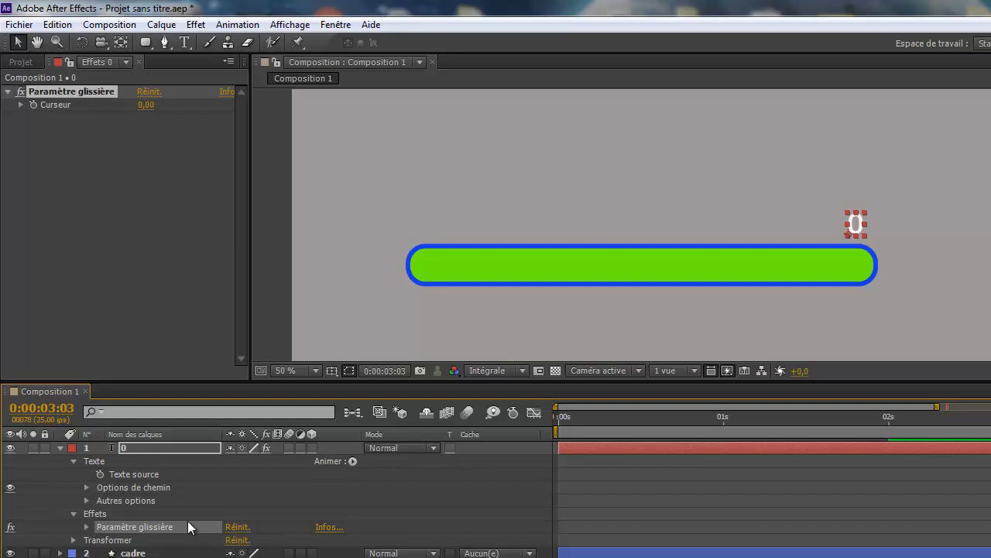
left_click(87, 527)
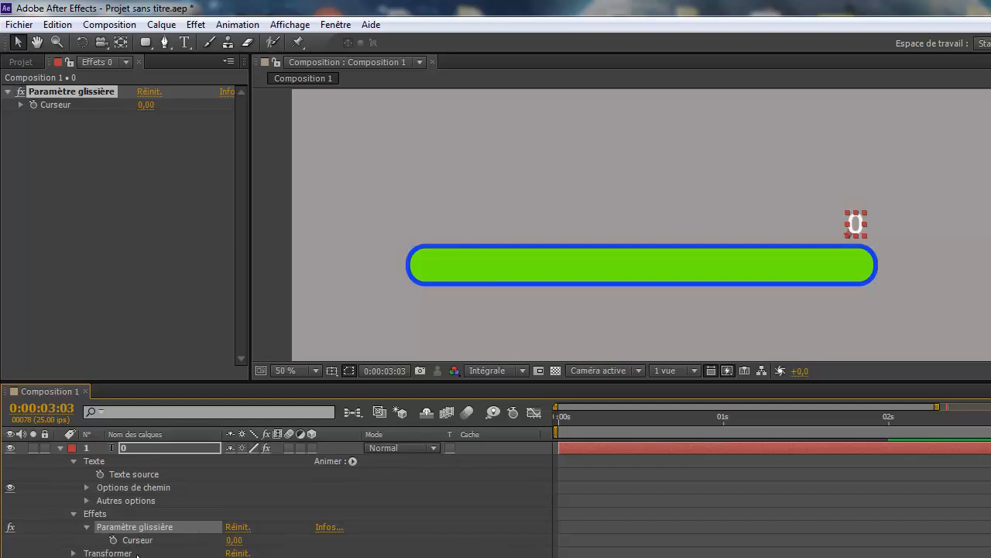
left_click(100, 474, "alt")
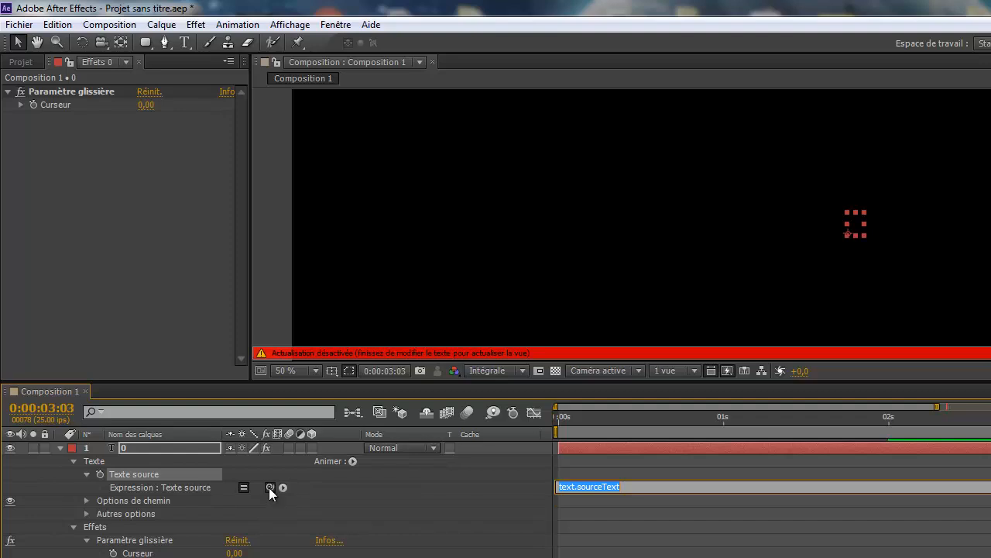
left_click_drag(270, 487, 113, 553)
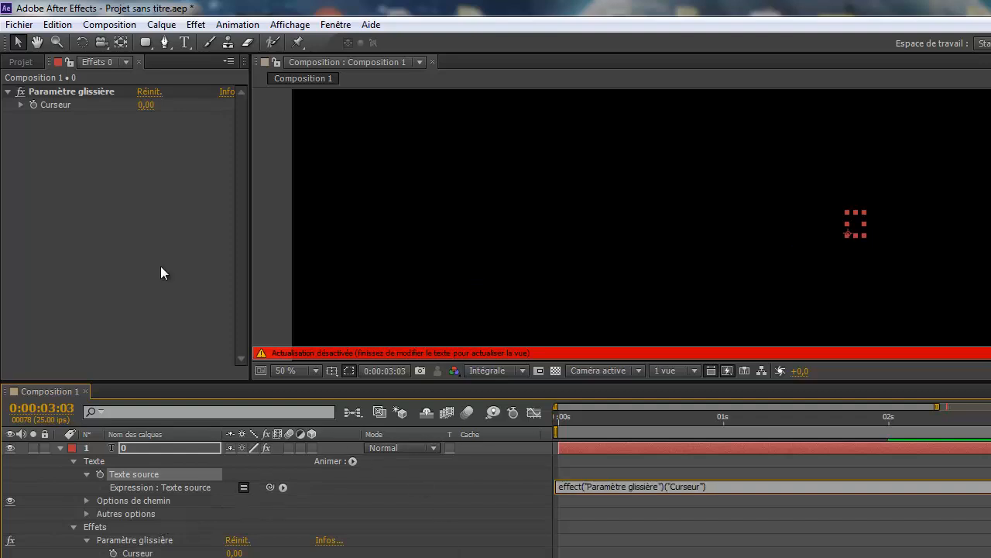
left_click(598, 554)
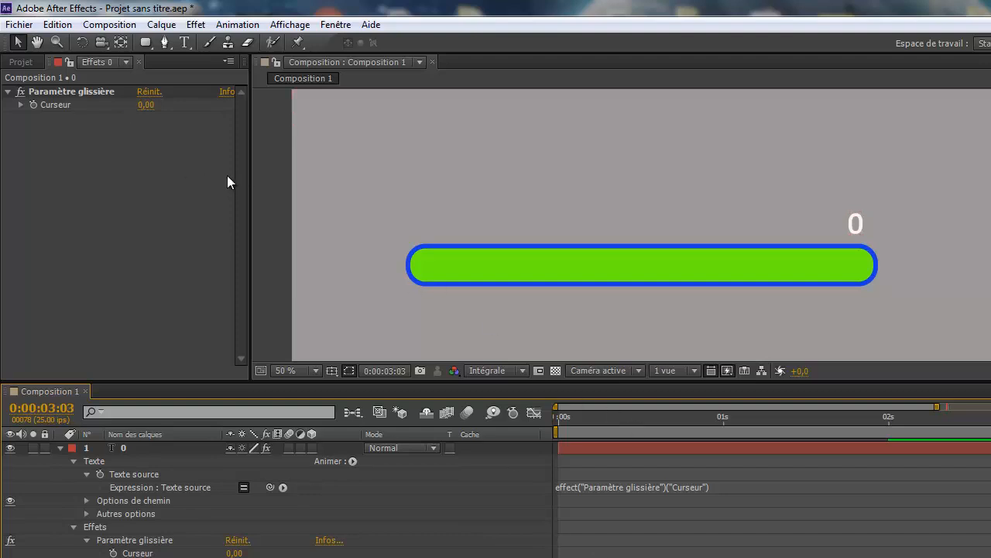
Try out the Curseur value, set it to 0 at 0:00:00:00 and create a keyframe for it there.
left_click_drag(159, 105, 130, 112)
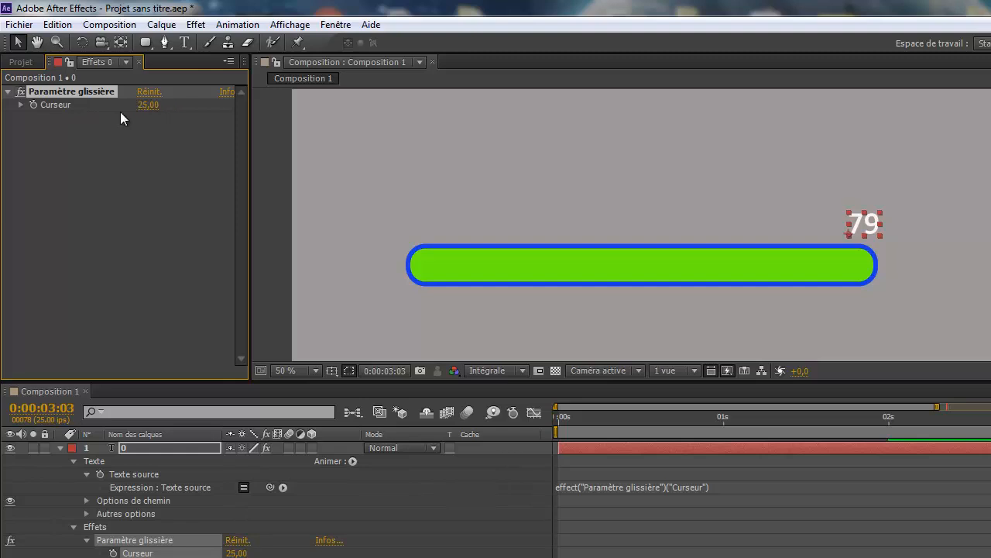
left_click(147, 105)
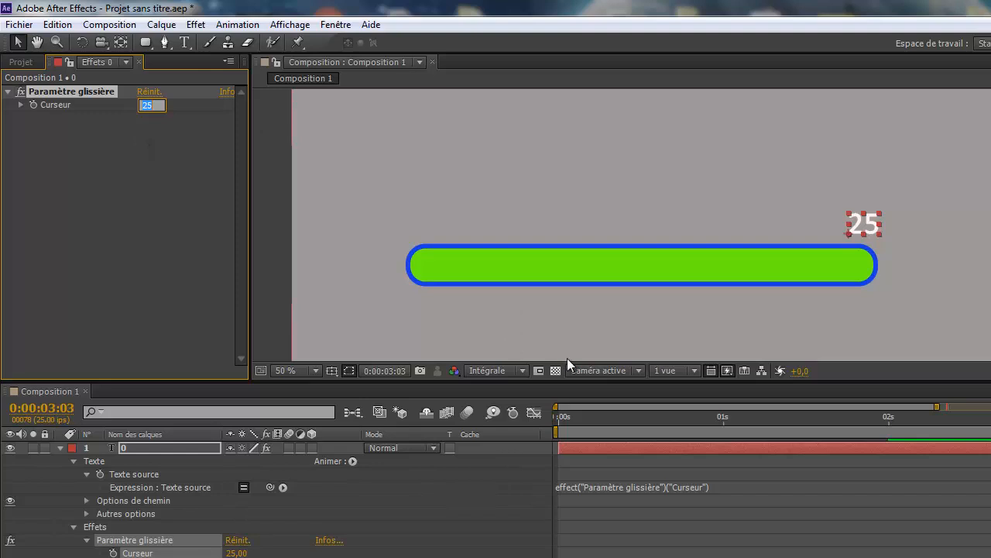
left_click_drag(593, 419, 469, 362)
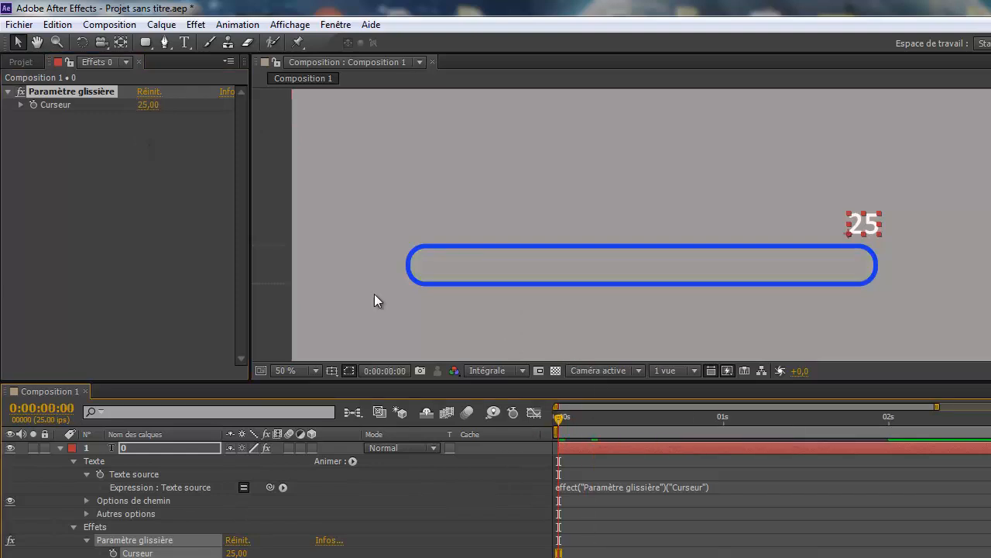
left_click(147, 106)
type("0")
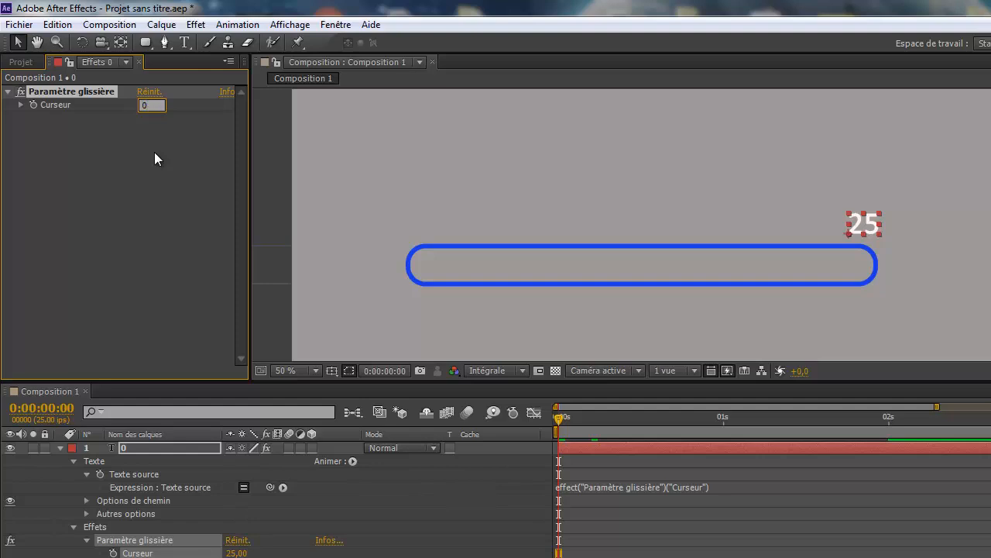
key("Return")
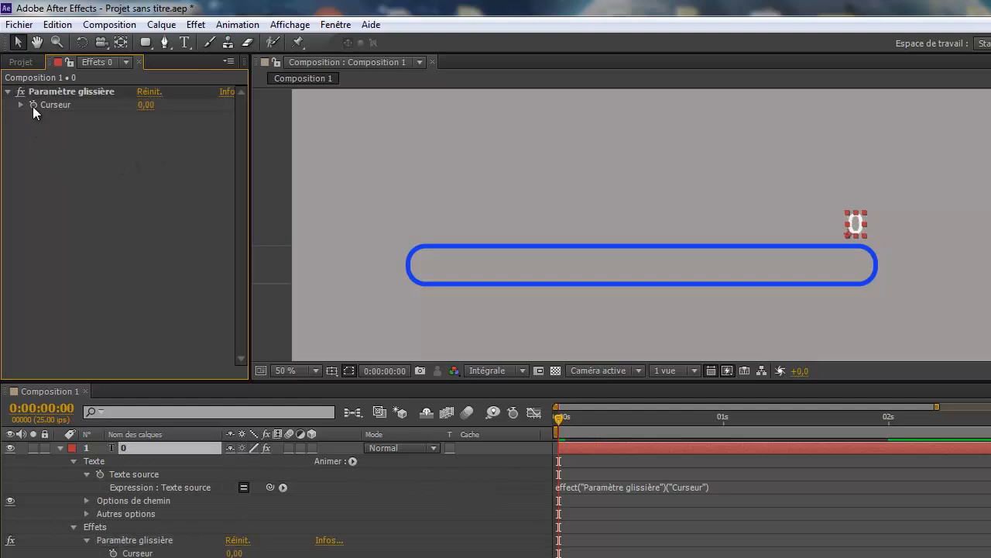
left_click(33, 107)
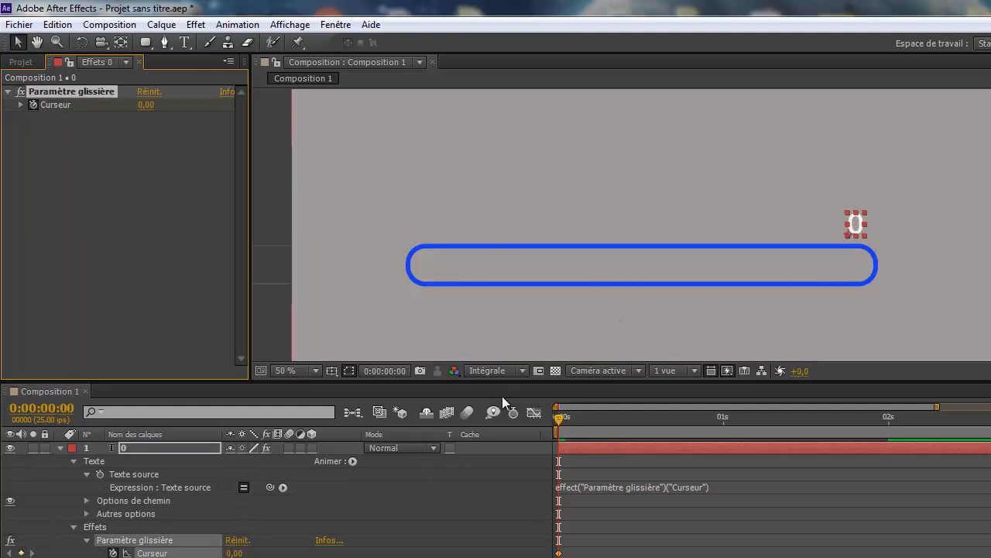
Set the Curseur value to 100 at 0:00:02:00 as a second keyframe.
left_click_drag(560, 422, 889, 419)
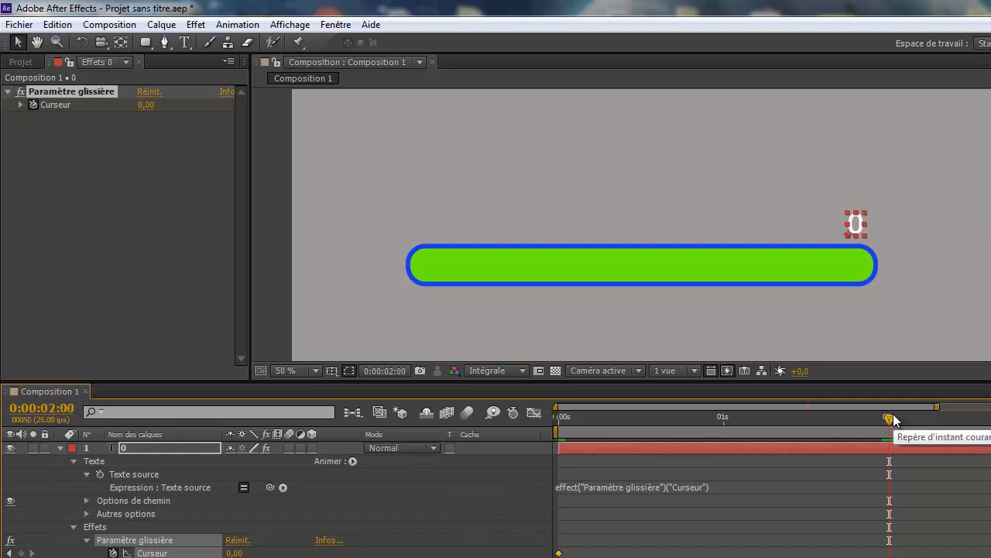
left_click(144, 106)
type("100")
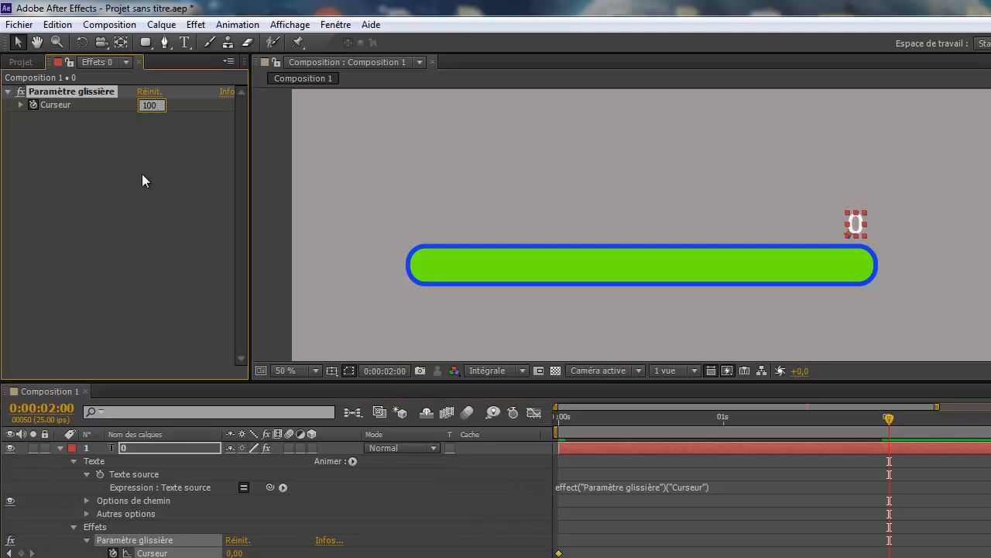
key("Return")
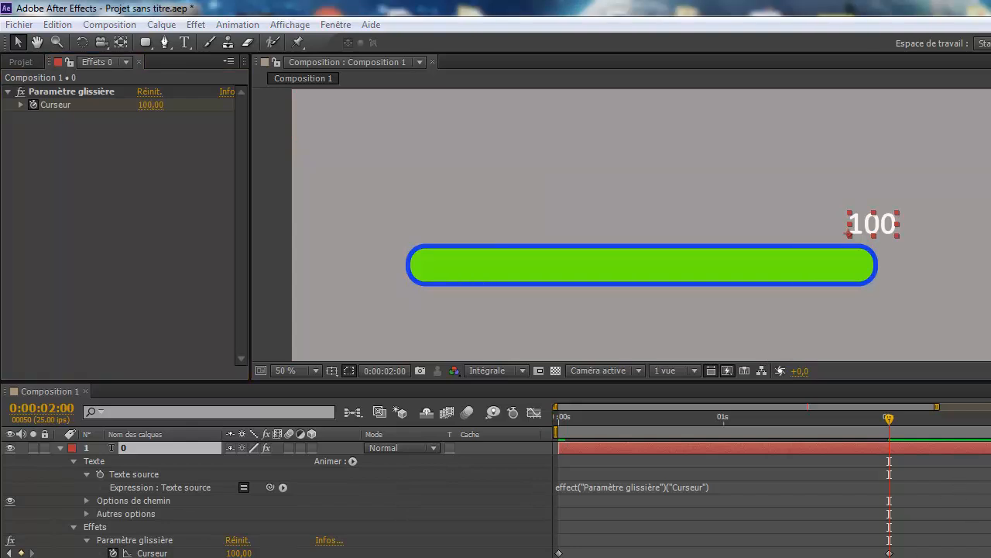
Play the animation from the start twice to check the bar and the counter together.
key("Home")
key("space")
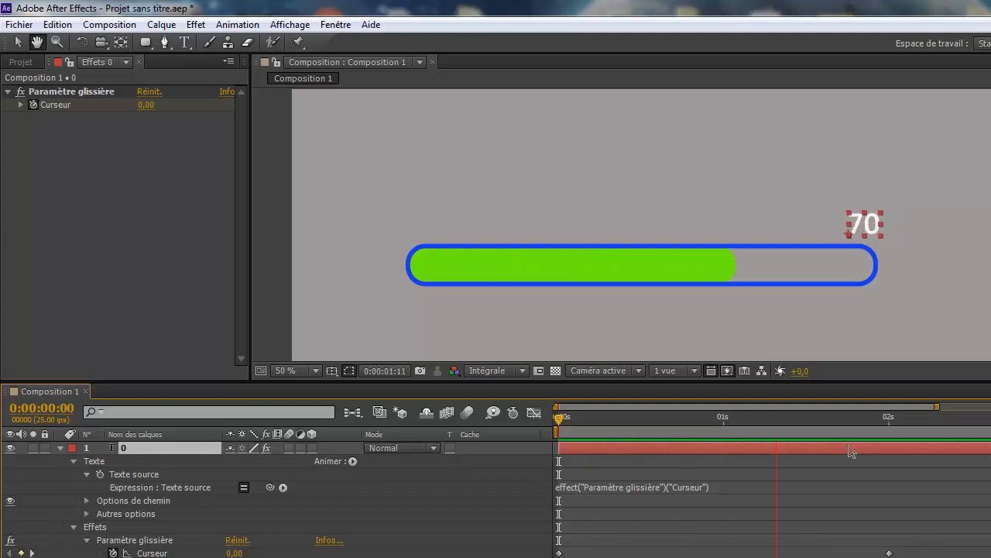
key("space")
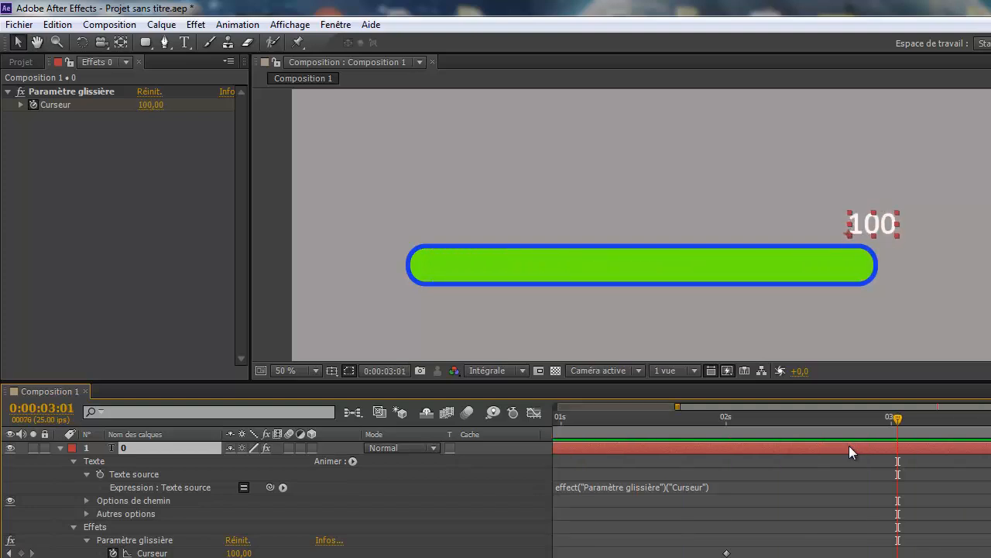
key("Home")
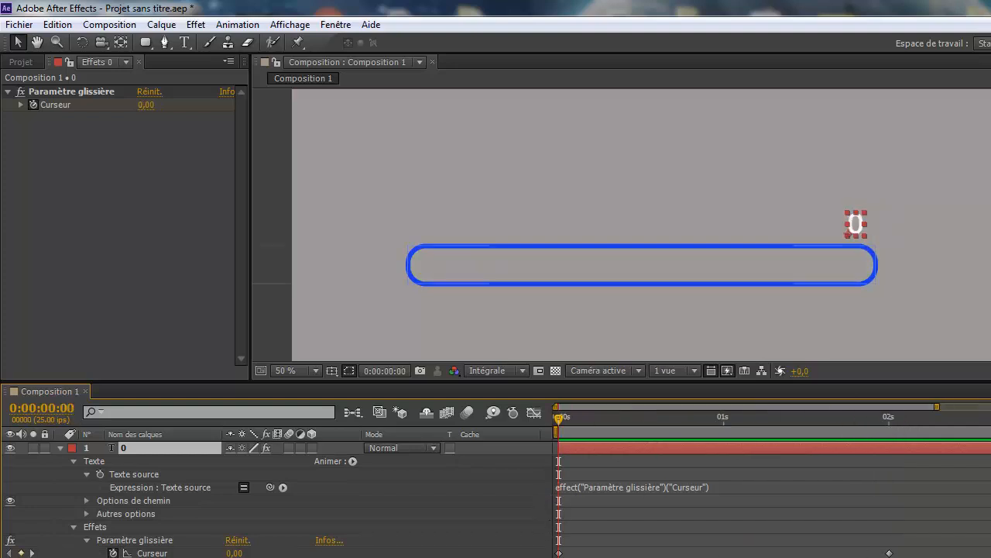
key("space")
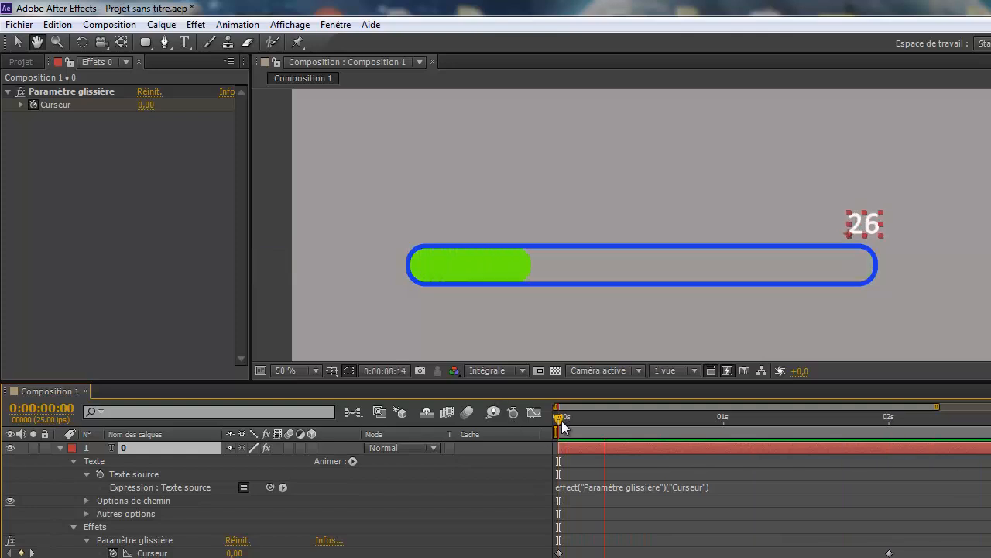
key("space")
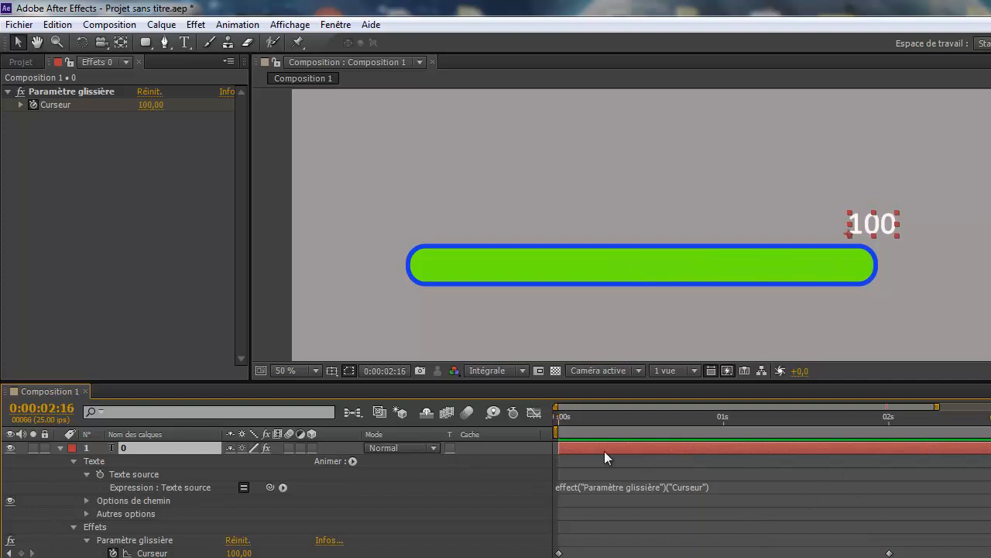
Replay the animation from 0:00:00:00 to examine how the counter follows the green bar.
key("Home")
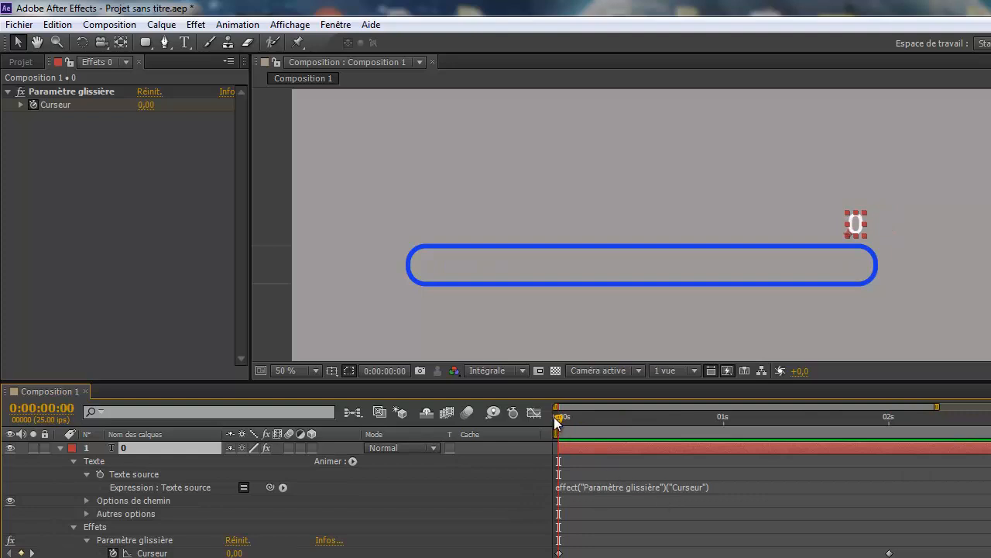
left_click_drag(556, 418, 528, 415)
key("space")
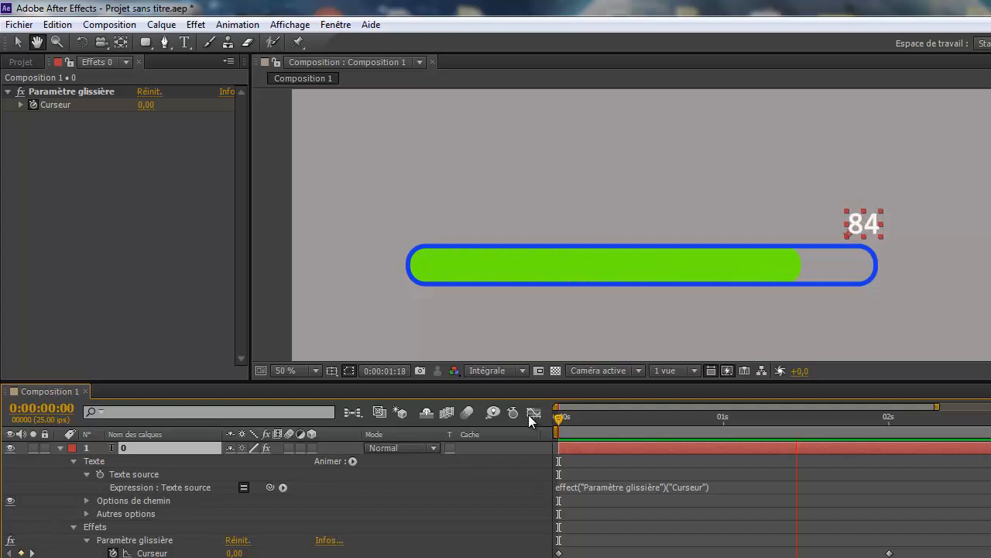
key("space")
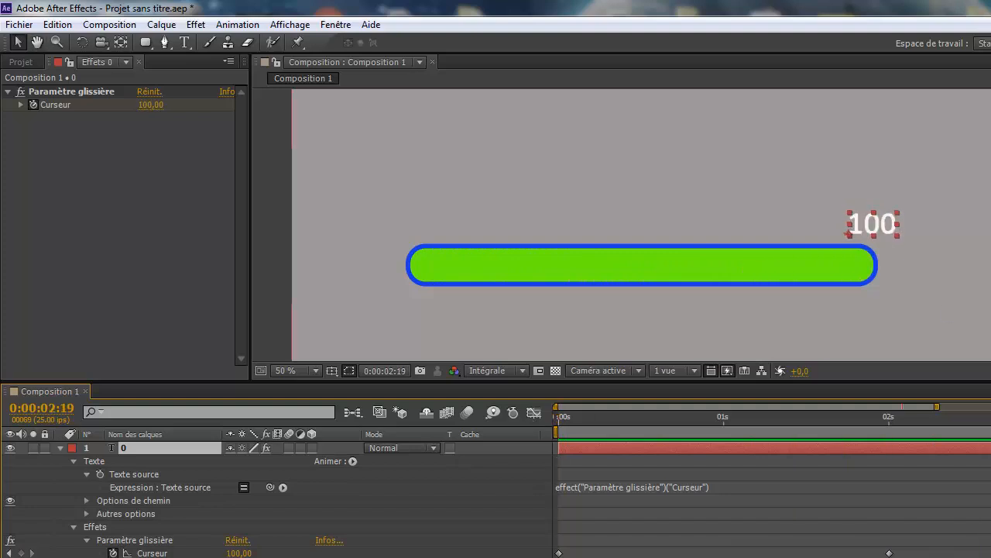
Append .value.toFixed(2) to the counter layer's Texte source expression to display two decimals.
left_click(711, 487)
left_click(713, 487)
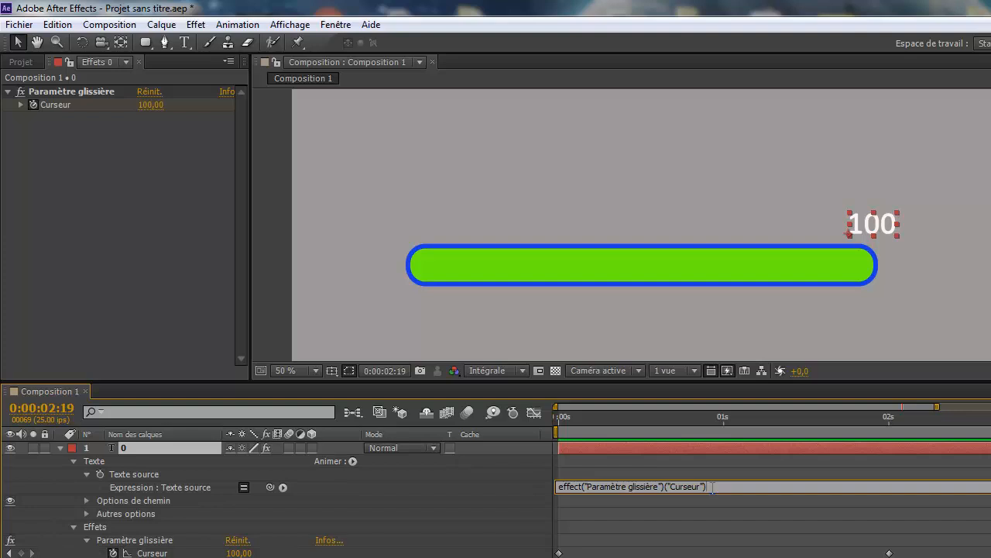
type(".value.toFixed(2)")
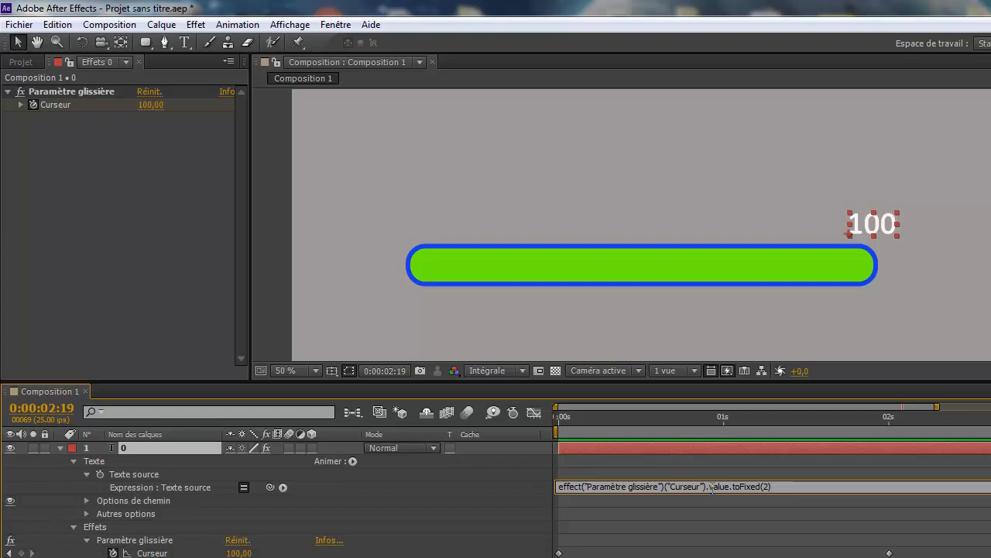
left_click(773, 544)
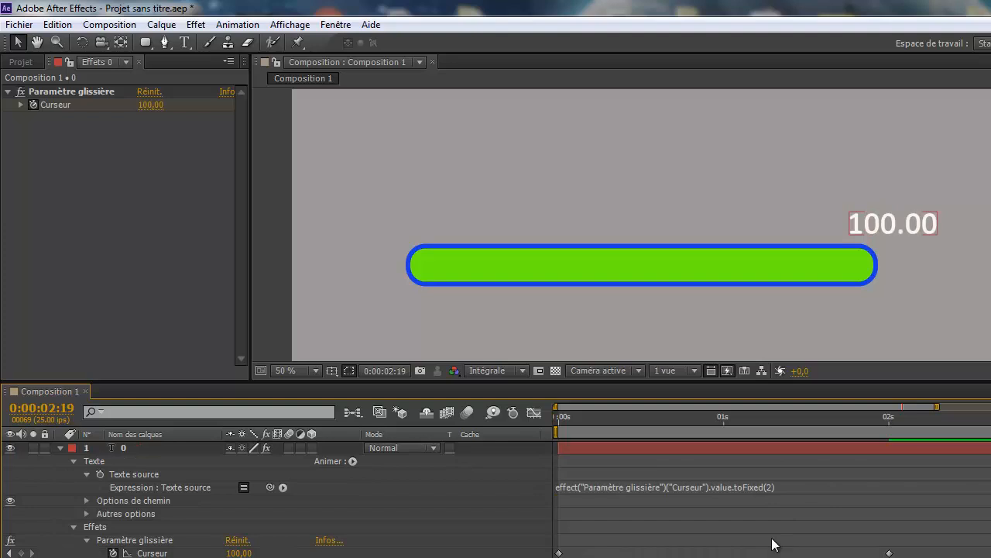
Change the toFixed argument in the counter's Texte source expression to 0 for whole numbers.
left_click(770, 488)
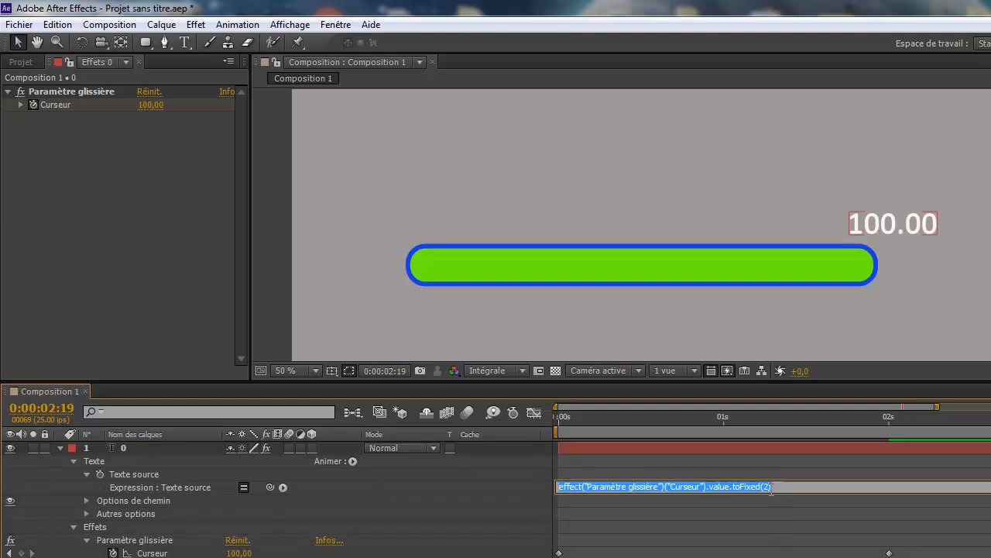
left_click_drag(771, 486, 764, 486)
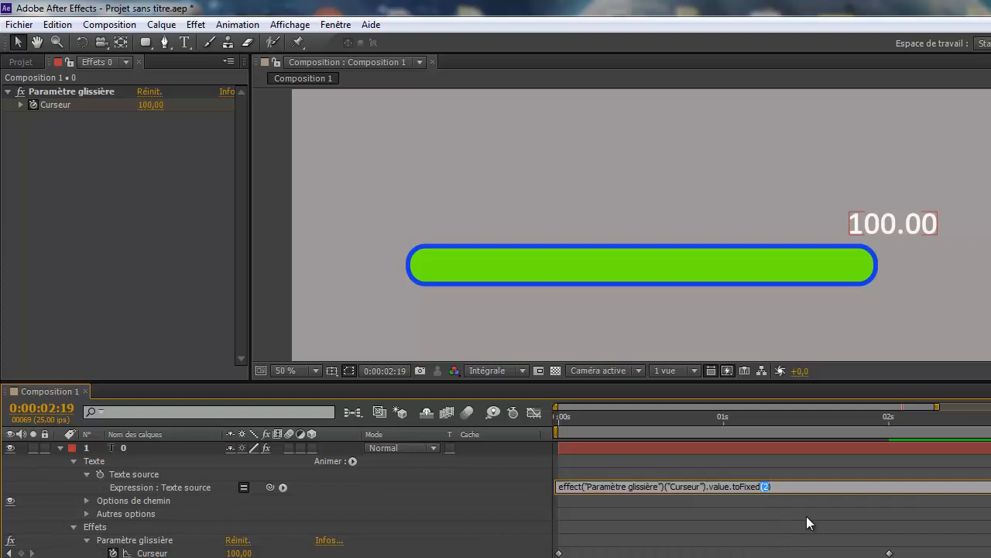
type("0")
left_click(774, 544)
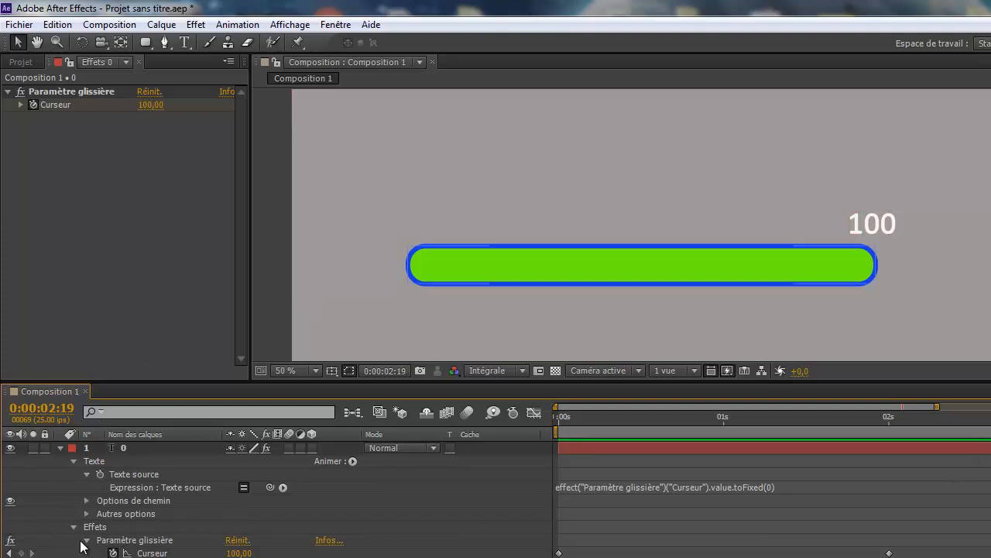
Collapse the counter layer's properties, add a "%" text layer just after the 100 at 0:00:02:00, and lower it level with the number.
key("u")
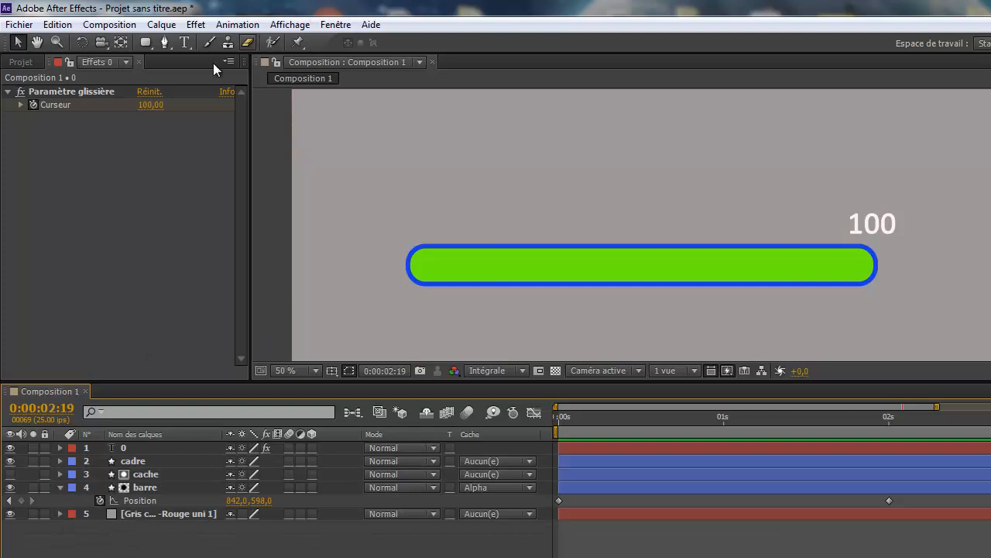
left_click(184, 41)
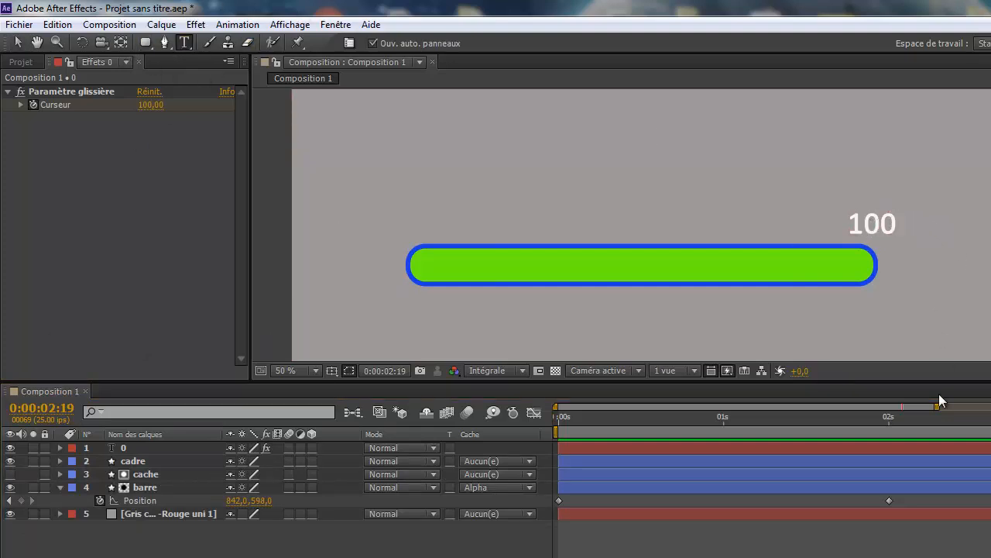
left_click_drag(900, 423, 893, 426)
left_click(900, 223)
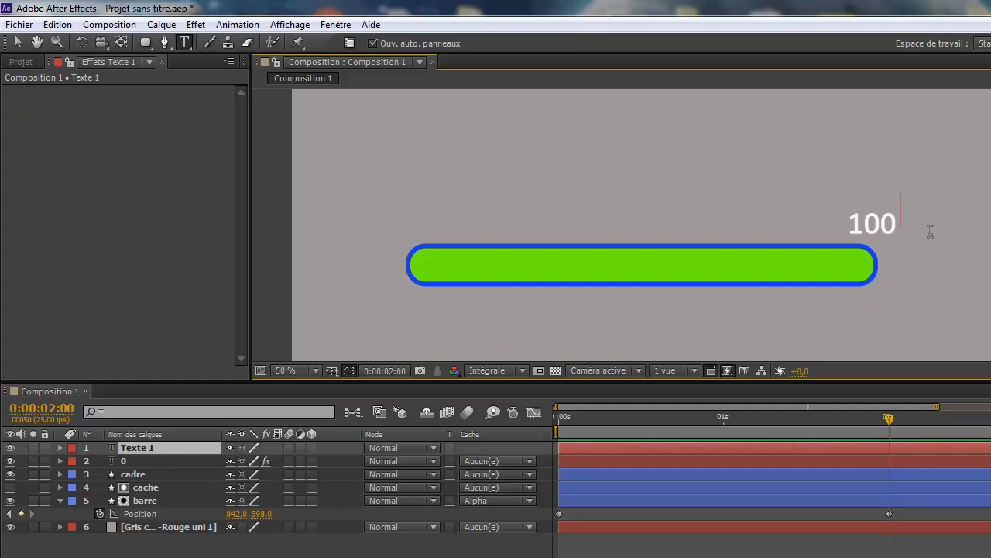
type("%")
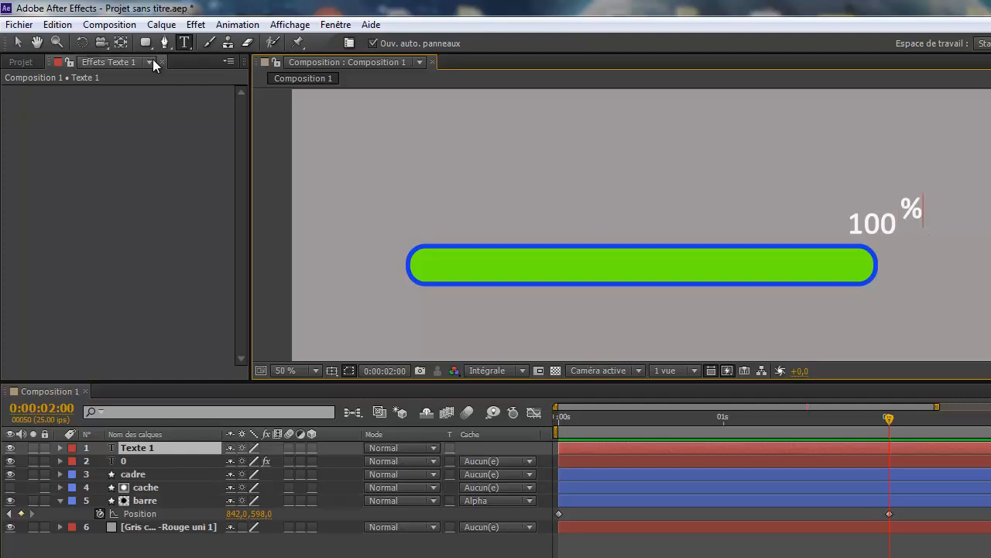
left_click(17, 42)
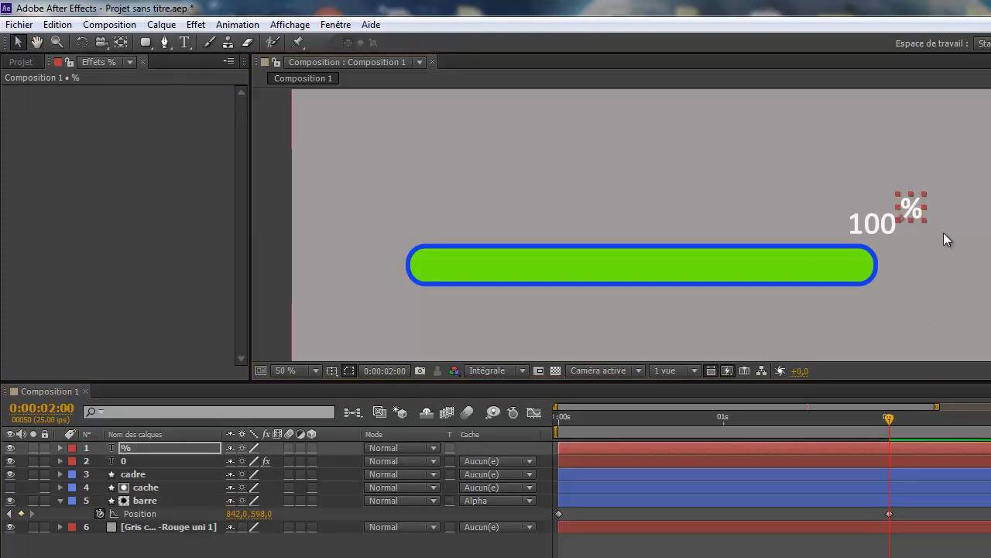
left_click_drag(912, 211, 912, 227)
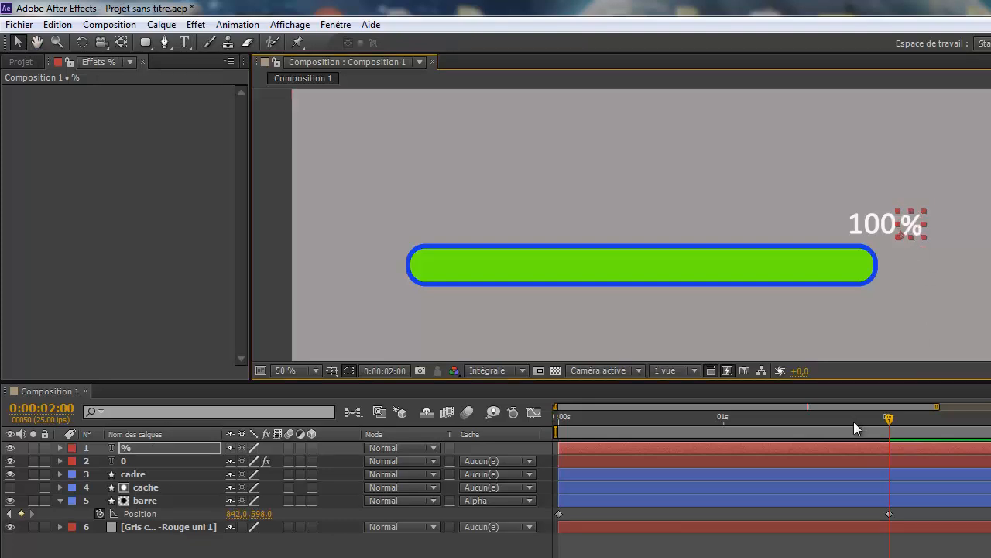
Play the animation from the start twice to check the counter with its percent sign.
left_click_drag(889, 418, 544, 442)
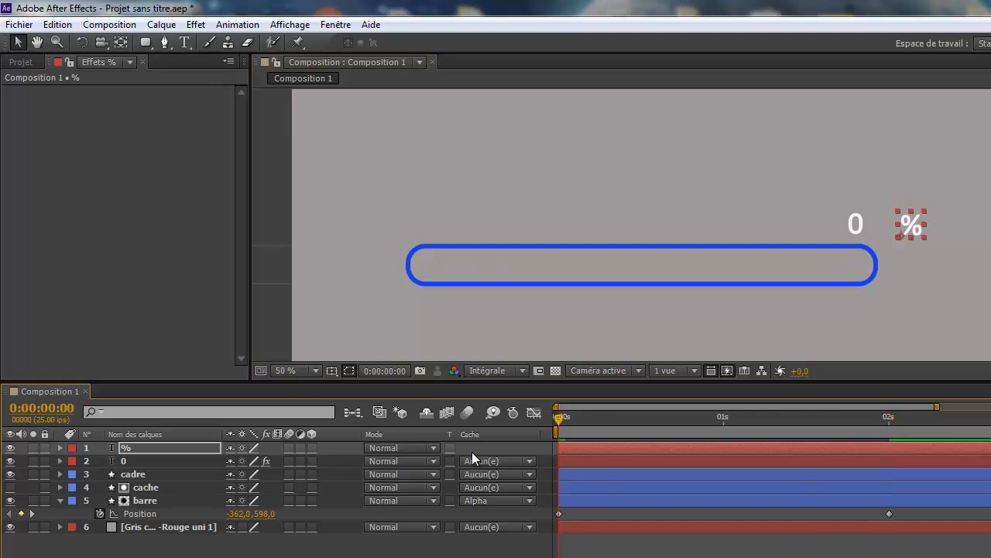
key("space")
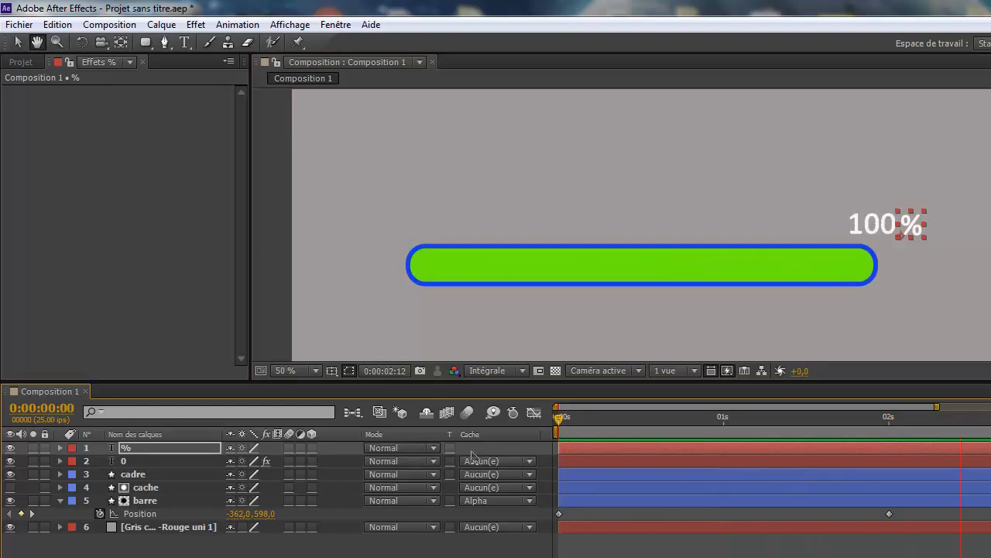
key("space")
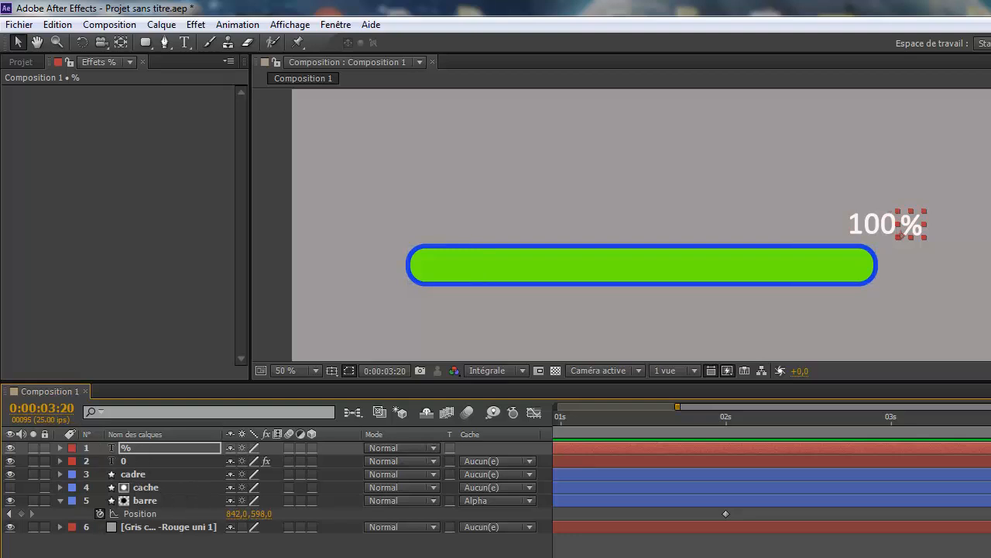
key("Home")
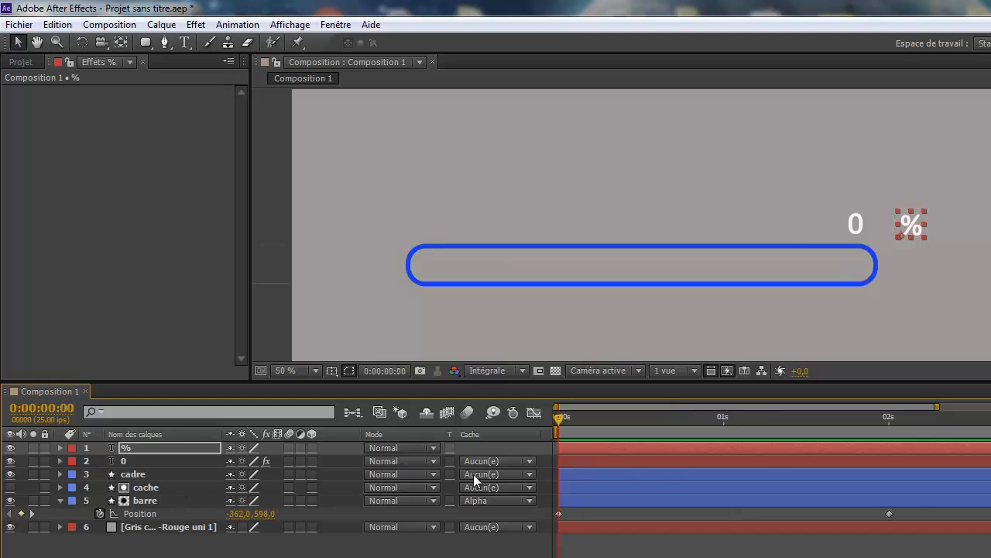
key("space")
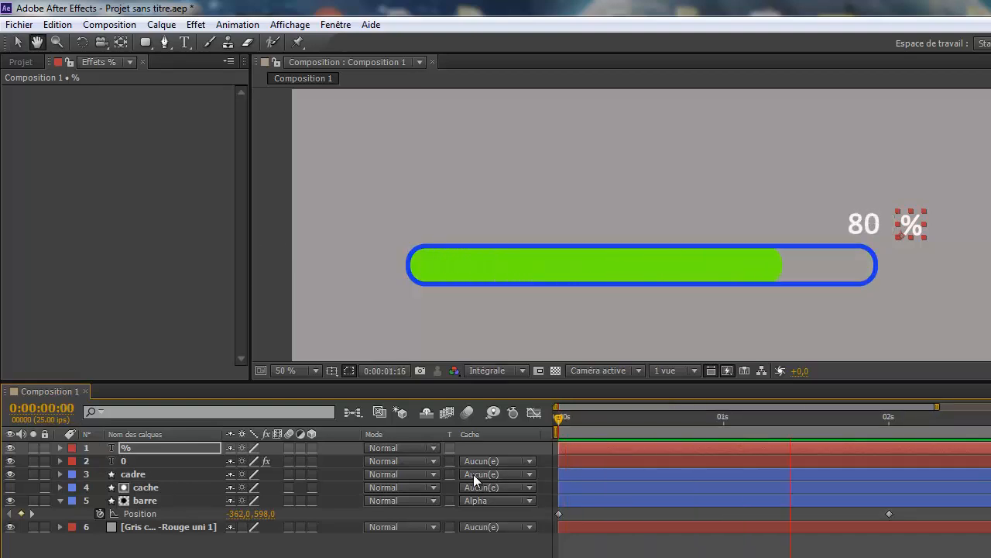
Expand the counter layer to show its Texte source expression and play the animation from 0:00:00:00.
left_click(60, 461)
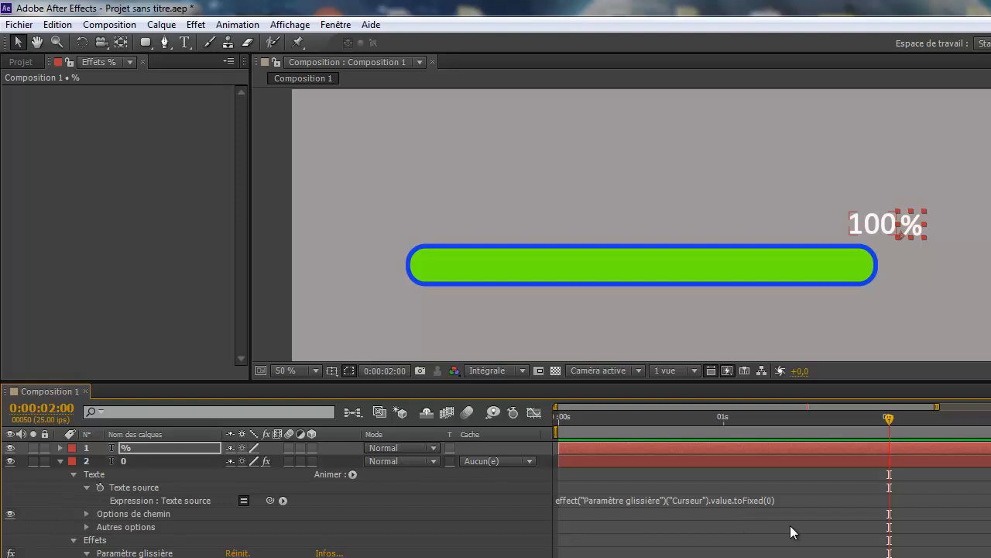
left_click_drag(885, 412, 460, 456)
key("space")
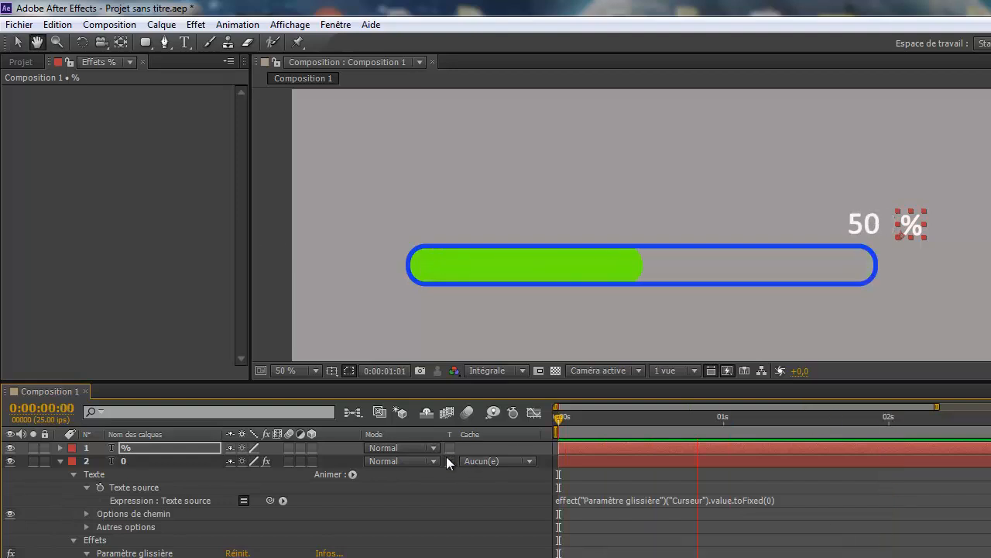